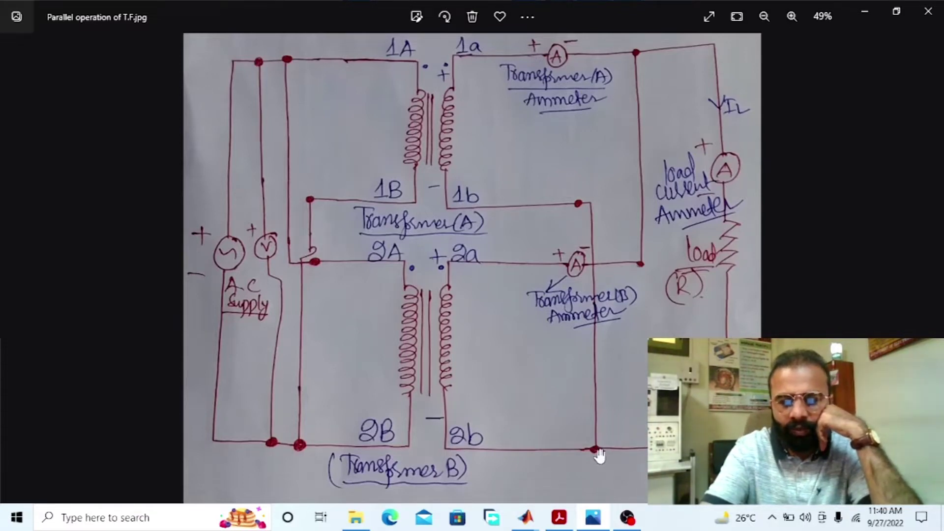
Review the conditions for satisfactory parallel operation in the transformer notes alongside the parallel-operation circuit diagram image
{"action": "left_click", "coordinate": [559, 517]}
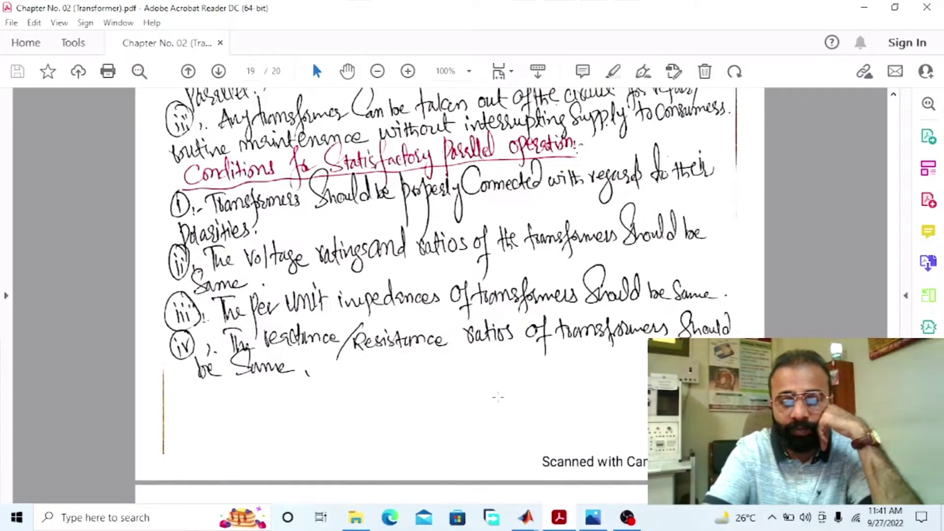
{"action": "left_click", "coordinate": [593, 517]}
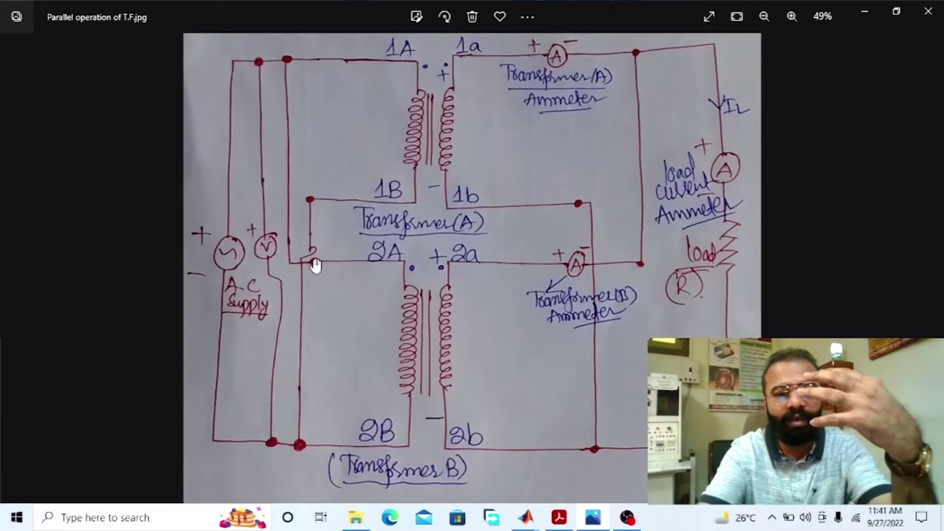
{"action": "left_click", "coordinate": [590, 522]}
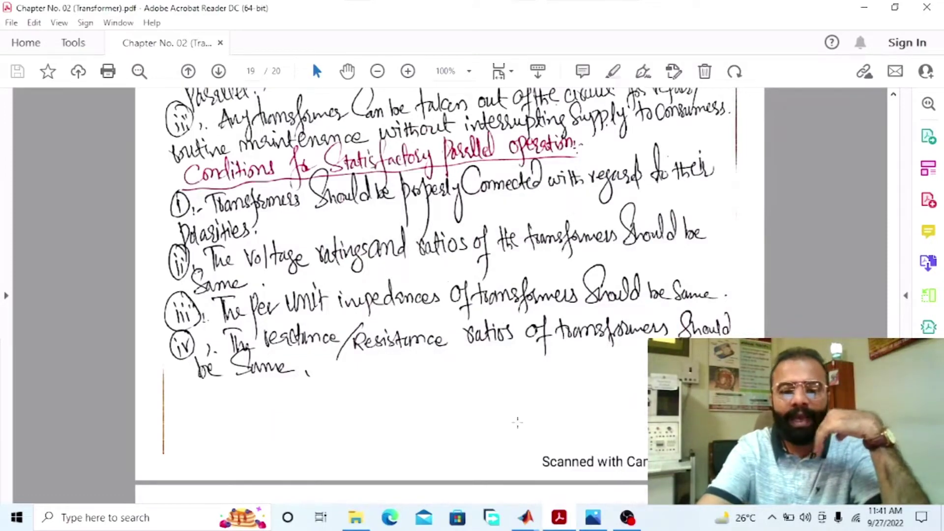
{"action": "mouse_move", "coordinate": [560, 522]}
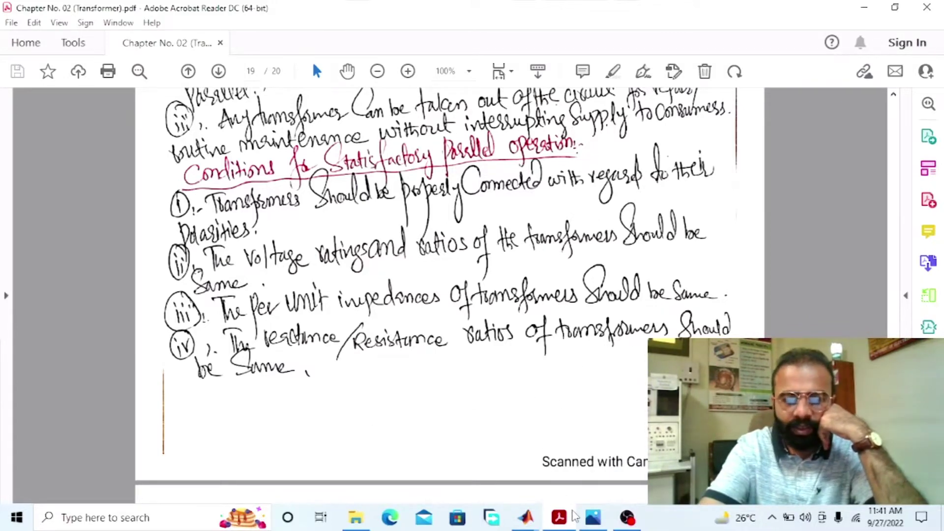
{"action": "left_click", "coordinate": [592, 517]}
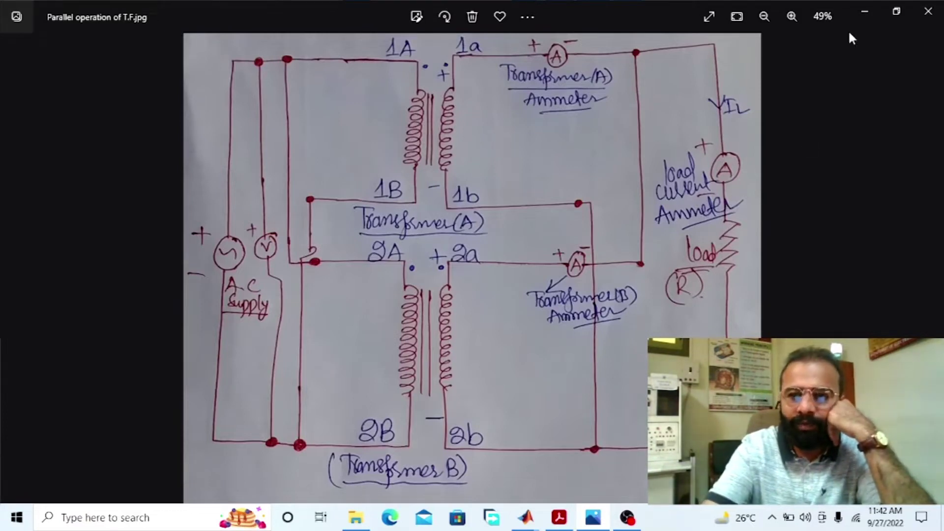
Switch to MATLAB's main window and open the Simscape Power Systems block library with the command powerlib
{"action": "left_click", "coordinate": [861, 10]}
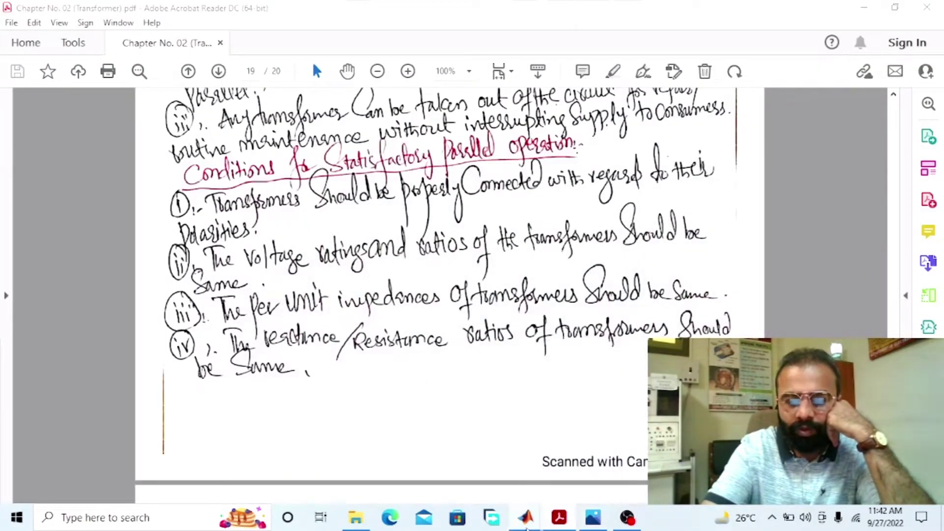
{"action": "mouse_move", "coordinate": [525, 517]}
{"action": "left_click", "coordinate": [575, 465]}
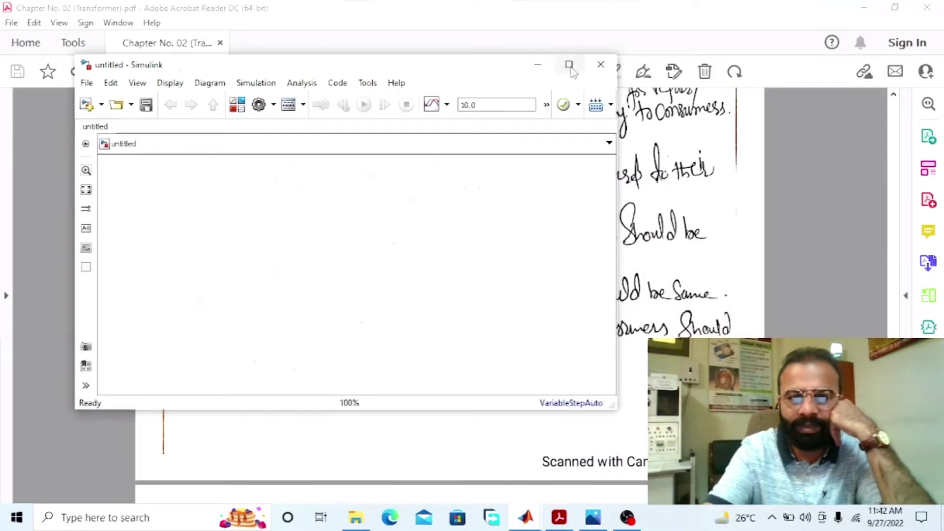
{"action": "left_click", "coordinate": [455, 453]}
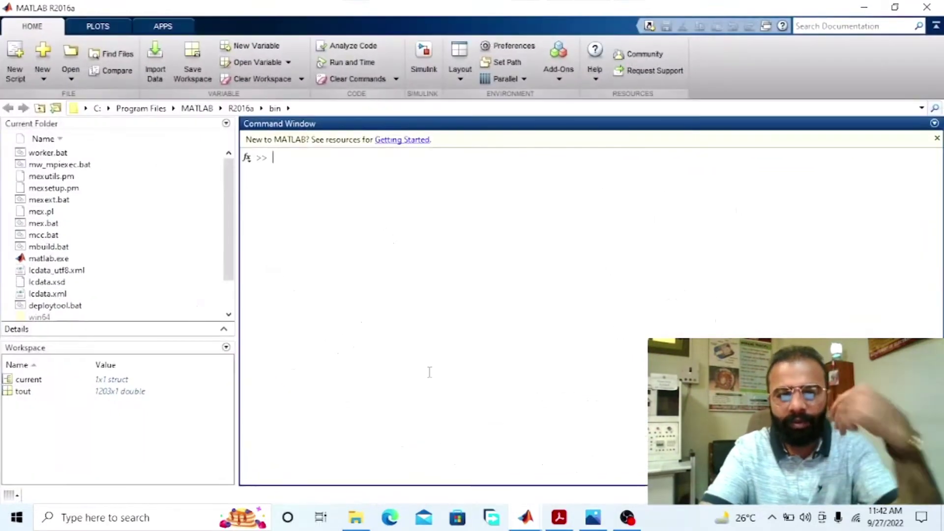
{"action": "type", "text": "row"}
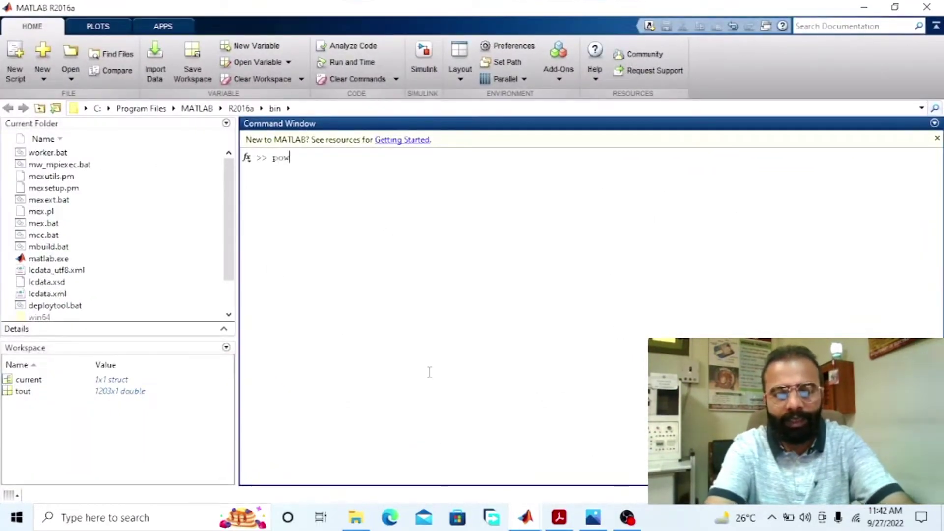
{"action": "type", "text": "erlib"}
{"action": "key", "text": "Return"}
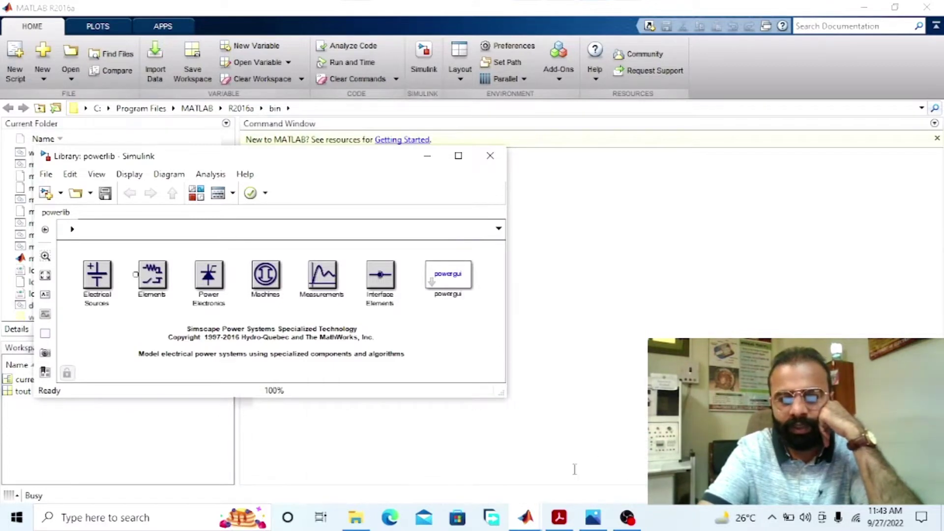
Create a blank Simulink model beside the library and add an AC Voltage Source from the electrical sources
{"action": "key", "text": "ctrl+n"}
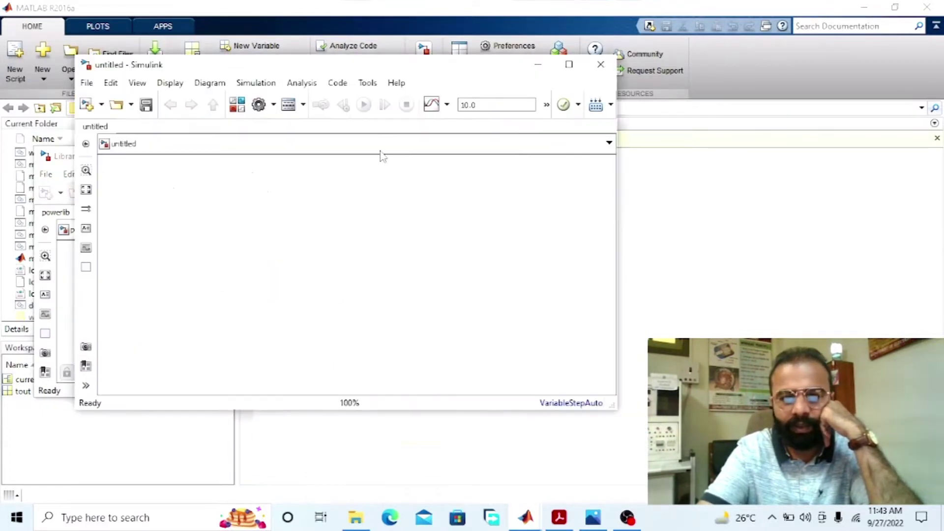
{"action": "left_click_drag", "start_coordinate": [377, 75], "coordinate": [676, 105]}
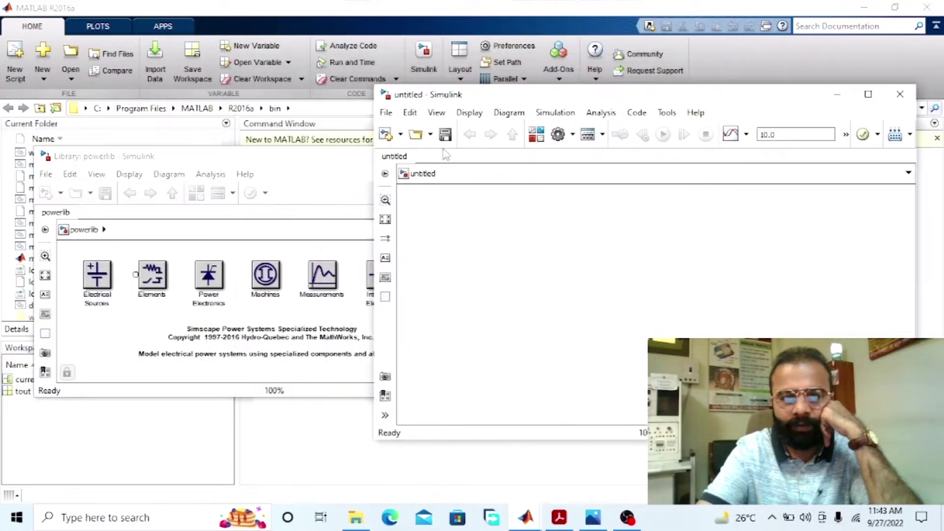
{"action": "double_click", "coordinate": [112, 279]}
{"action": "left_click_drag", "start_coordinate": [81, 313], "coordinate": [570, 249]}
Add a Series RLC Branch and a Linear Transformer from the Elements library to the model
{"action": "left_click", "coordinate": [195, 156]}
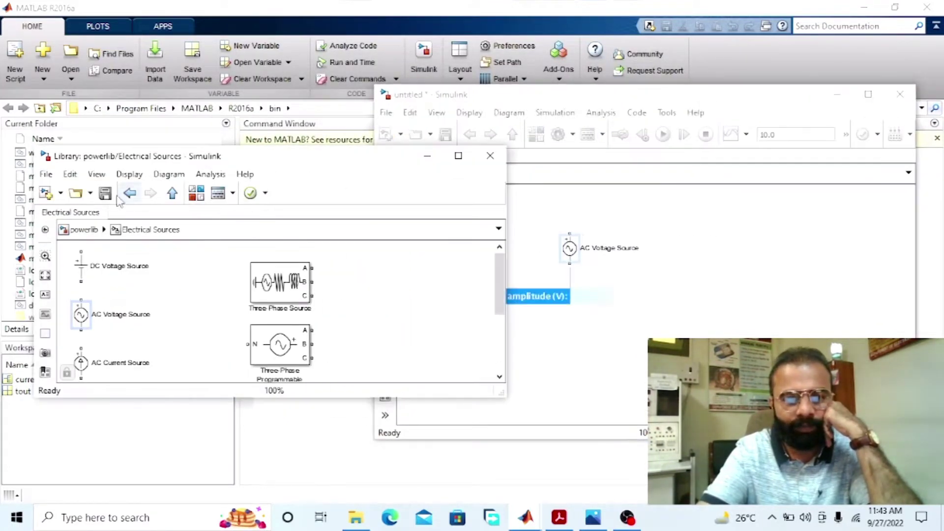
{"action": "left_click", "coordinate": [172, 193]}
{"action": "double_click", "coordinate": [154, 274]}
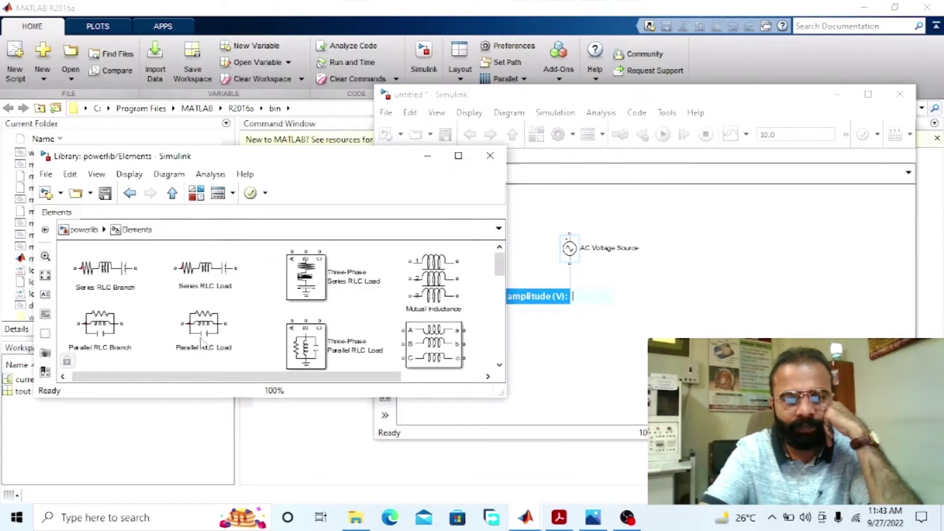
{"action": "left_click_drag", "start_coordinate": [97, 274], "coordinate": [740, 245]}
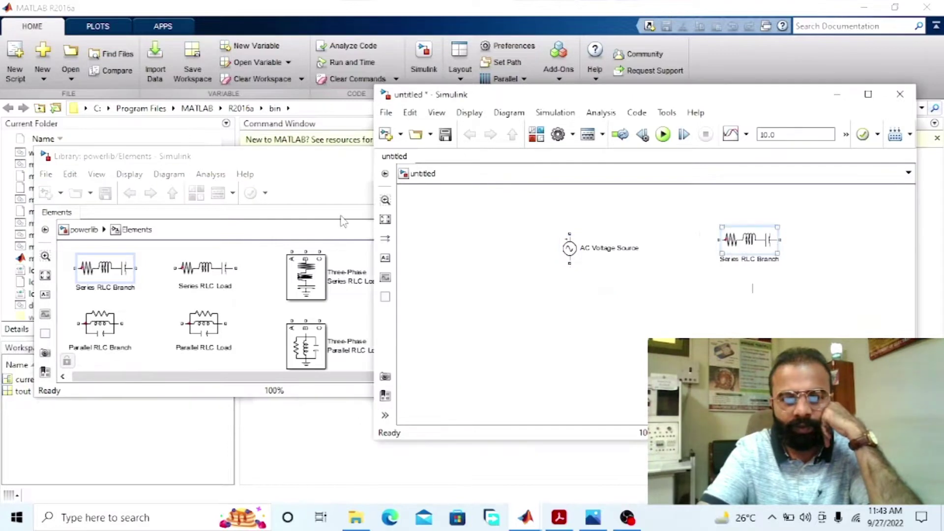
{"action": "left_click", "coordinate": [217, 156]}
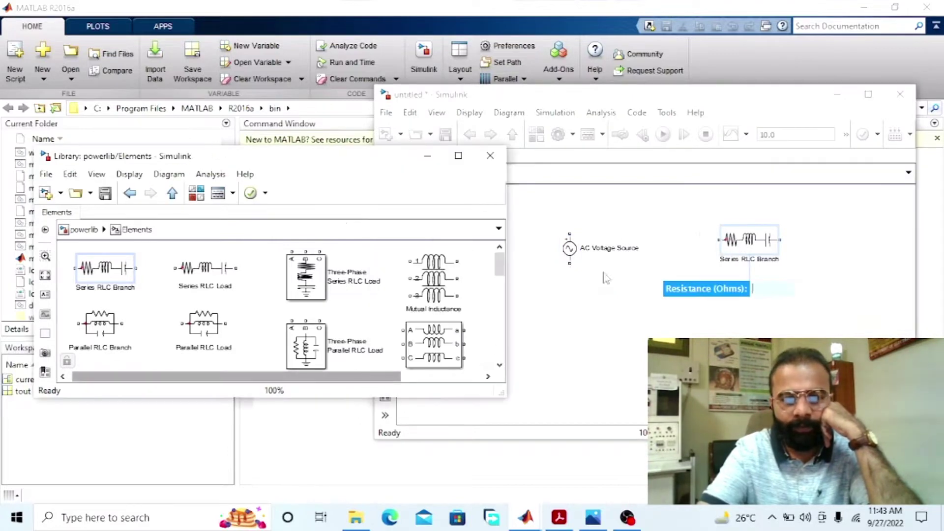
{"action": "left_click_drag", "start_coordinate": [496, 269], "coordinate": [498, 317]}
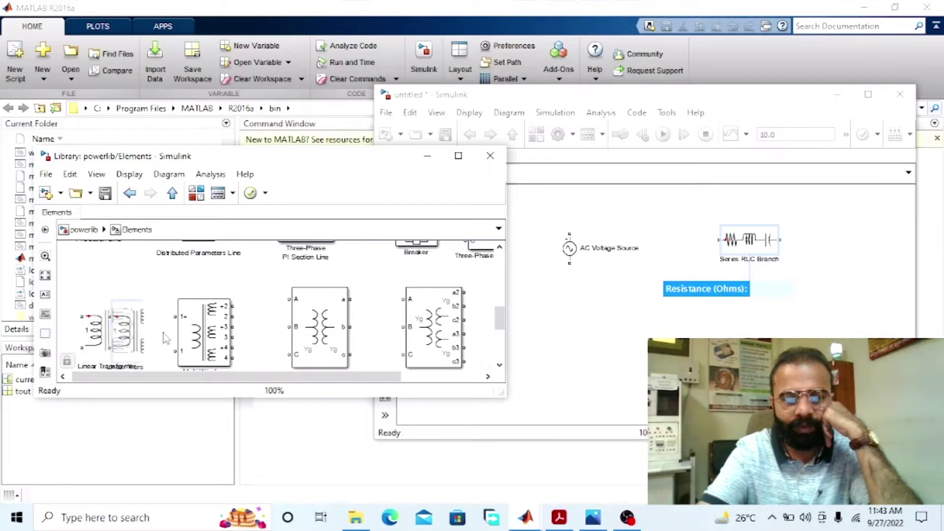
{"action": "left_click_drag", "start_coordinate": [111, 332], "coordinate": [640, 326]}
Add a Ground block from the Elements library next to the transformer in the model
{"action": "left_click", "coordinate": [268, 172]}
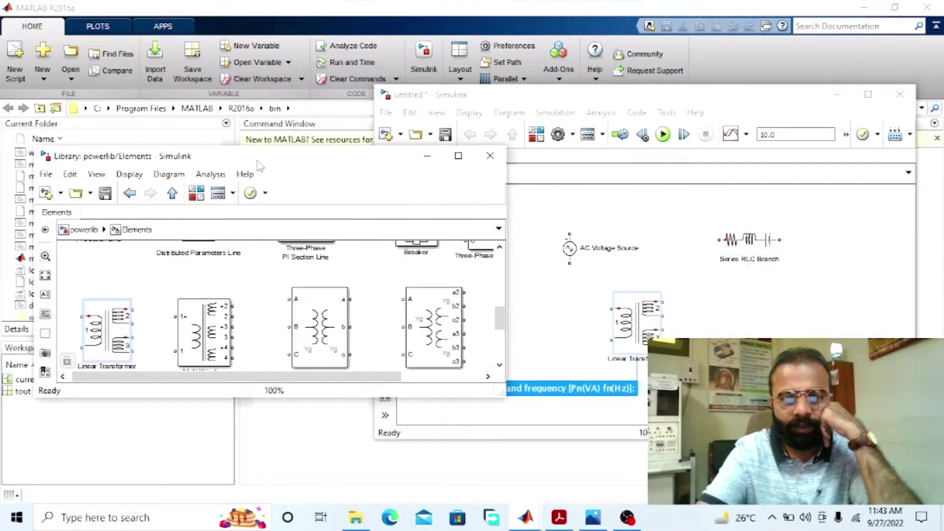
{"action": "left_click_drag", "start_coordinate": [343, 377], "coordinate": [424, 377]}
{"action": "left_click_drag", "start_coordinate": [499, 322], "coordinate": [499, 261]}
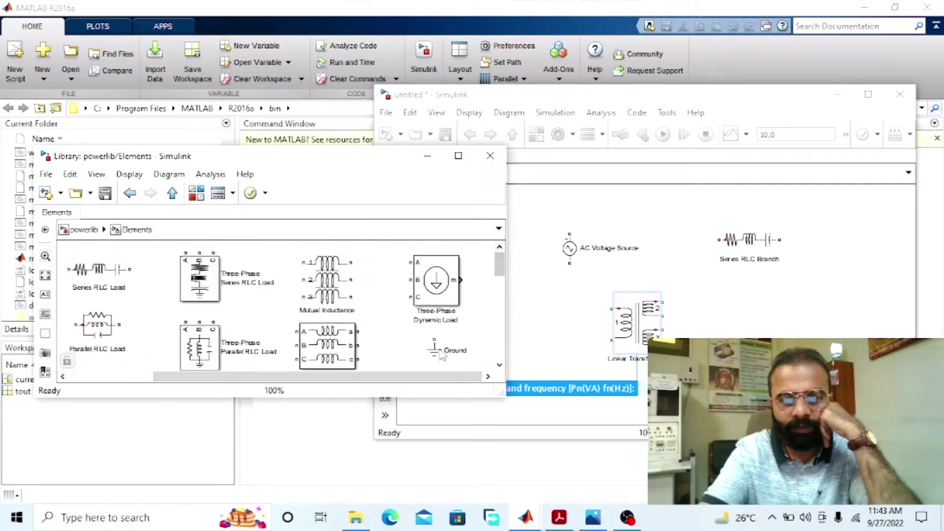
{"action": "left_click_drag", "start_coordinate": [435, 351], "coordinate": [762, 322]}
Add a Current Measurement and a Voltage Measurement block from the Measurements library to the model
{"action": "left_click", "coordinate": [274, 160]}
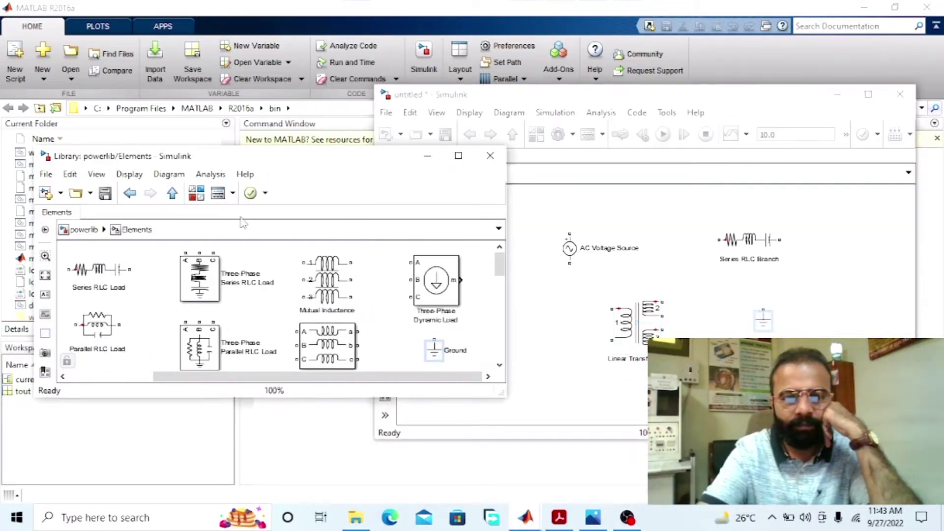
{"action": "left_click", "coordinate": [171, 193]}
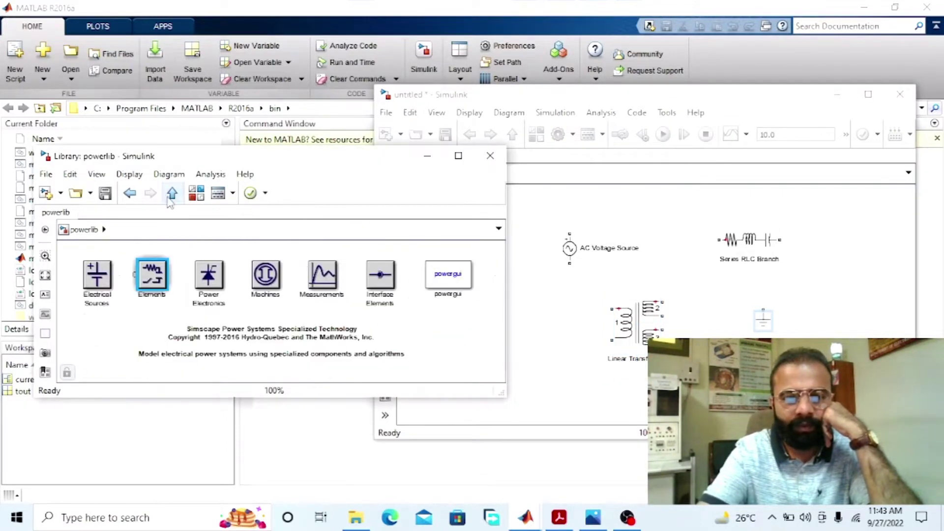
{"action": "double_click", "coordinate": [323, 276]}
{"action": "left_click_drag", "start_coordinate": [80, 262], "coordinate": [668, 207]}
{"action": "left_click", "coordinate": [211, 161]}
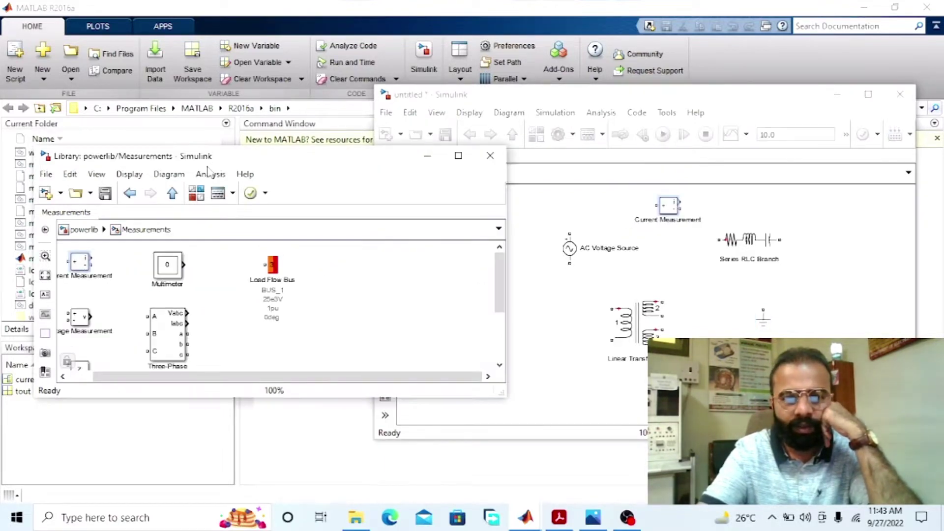
{"action": "left_click_drag", "start_coordinate": [85, 322], "coordinate": [687, 279]}
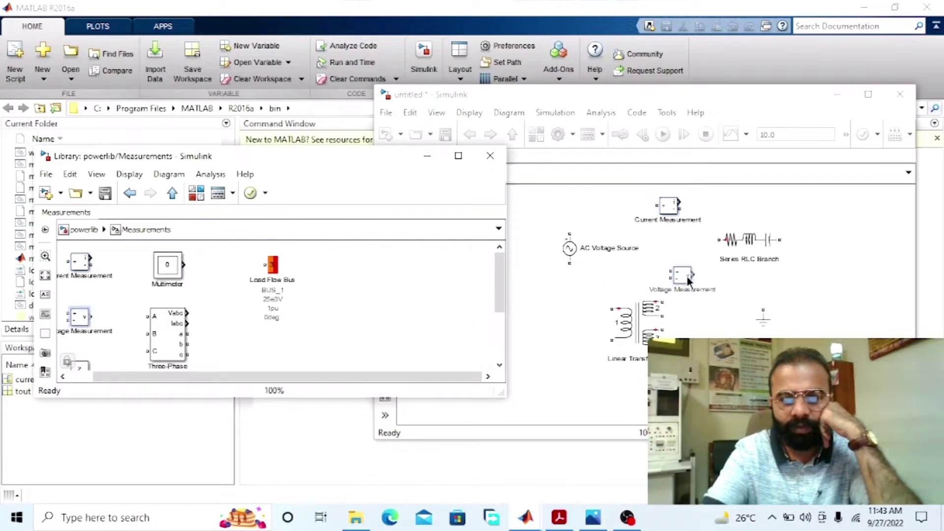
Open the Simulink Library Browser and add a Display block from the Sinks category to the model
{"action": "left_click", "coordinate": [283, 162]}
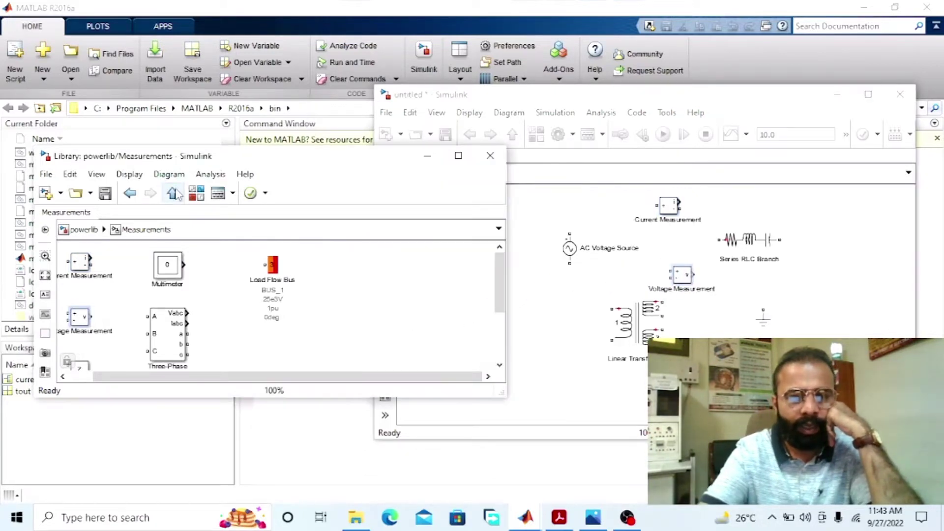
{"action": "left_click", "coordinate": [195, 193]}
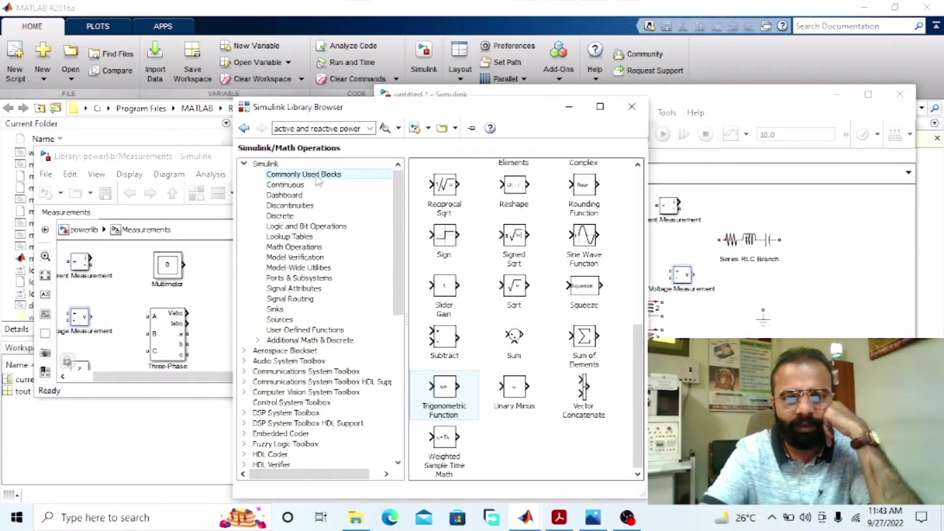
{"action": "left_click_drag", "start_coordinate": [470, 178], "coordinate": [816, 206]}
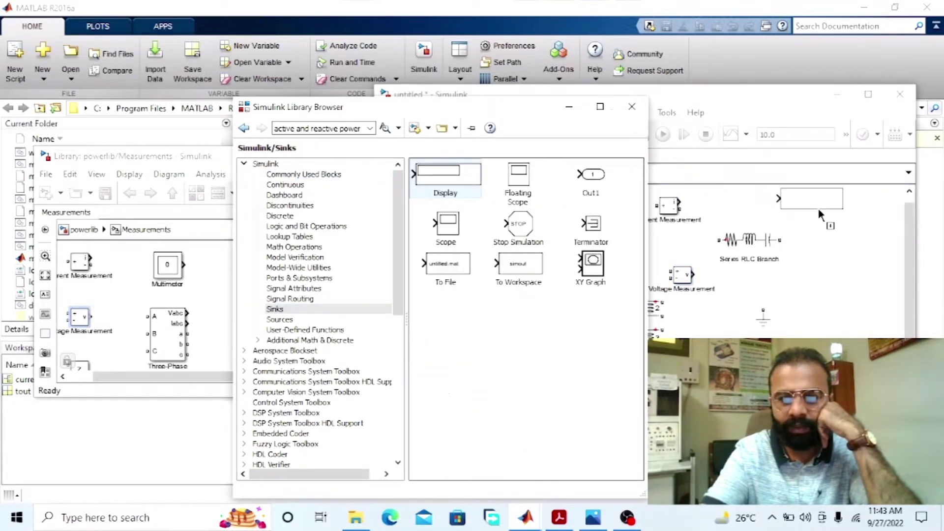
Search the block library for "root mean square" and add the Simscape RMS block to the model
{"action": "left_click", "coordinate": [386, 134]}
{"action": "left_click", "coordinate": [370, 127]}
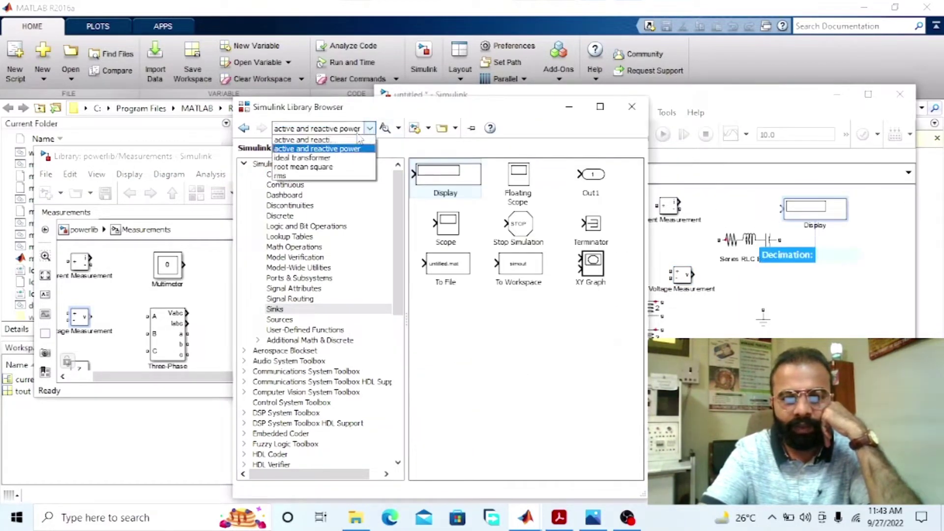
{"action": "left_click", "coordinate": [340, 167]}
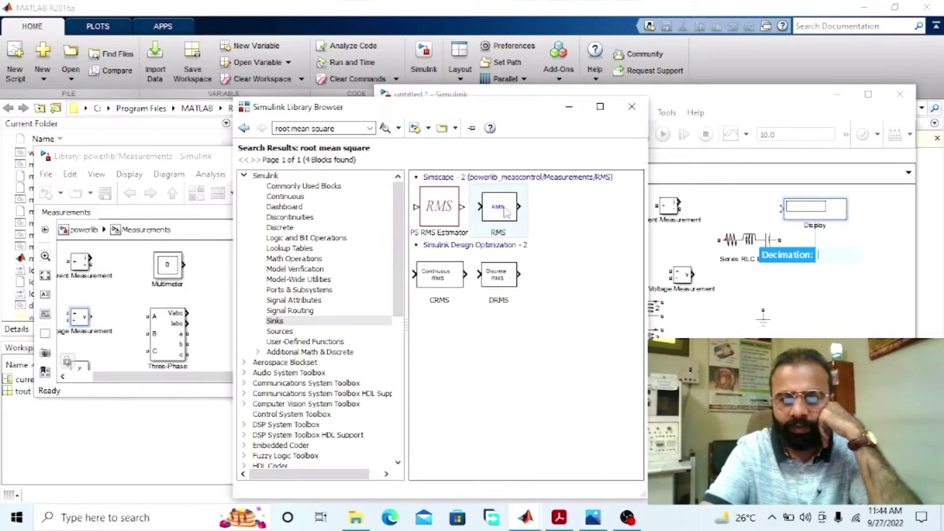
{"action": "left_click_drag", "start_coordinate": [506, 211], "coordinate": [838, 301]}
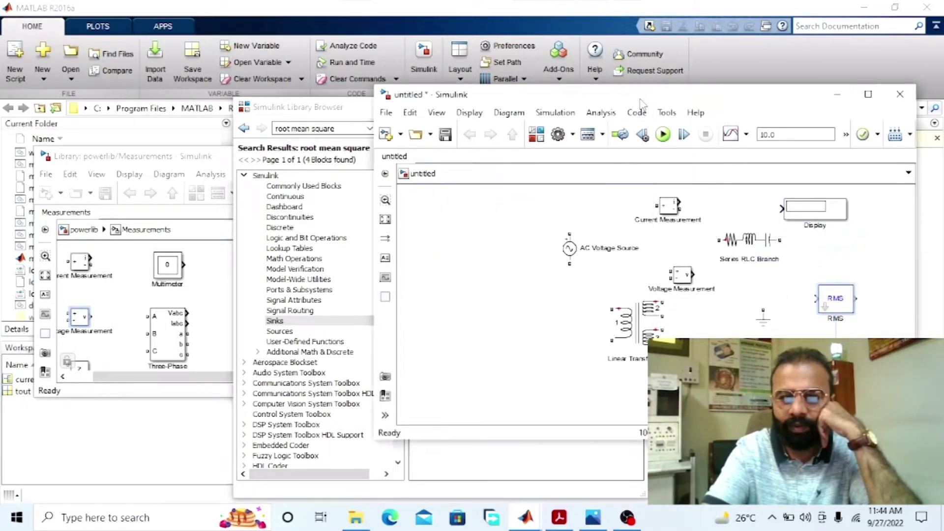
Maximize the model window and move the AC Voltage Source and Current Measurement blocks away from the other blocks
{"action": "left_click", "coordinate": [339, 119]}
{"action": "left_click", "coordinate": [785, 120]}
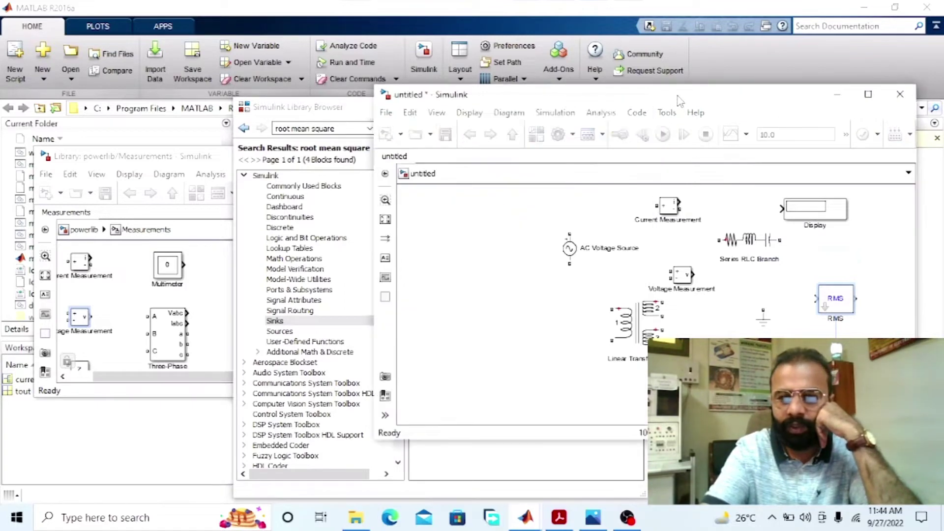
{"action": "left_click", "coordinate": [868, 94]}
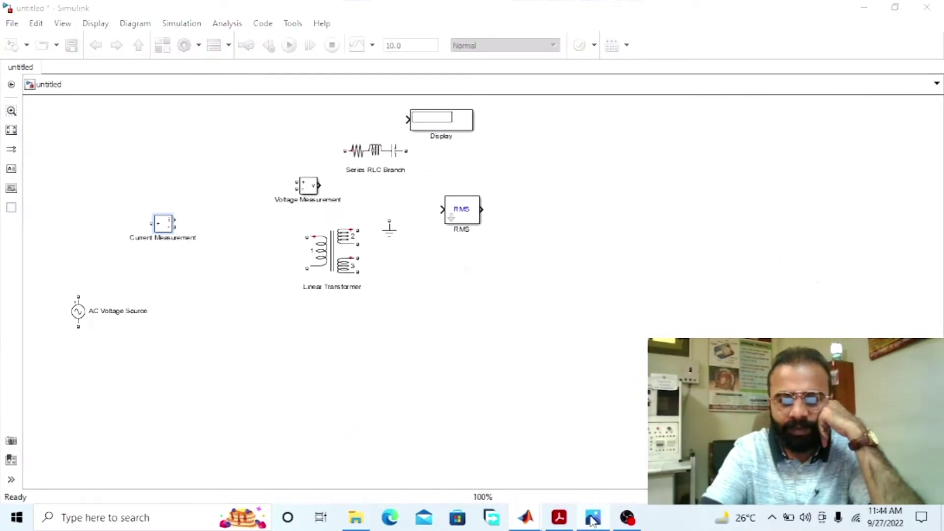
Check the parallel-operation circuit diagram image and turn off the three windings option of the Linear Transformer in the model
{"action": "left_click", "coordinate": [593, 517]}
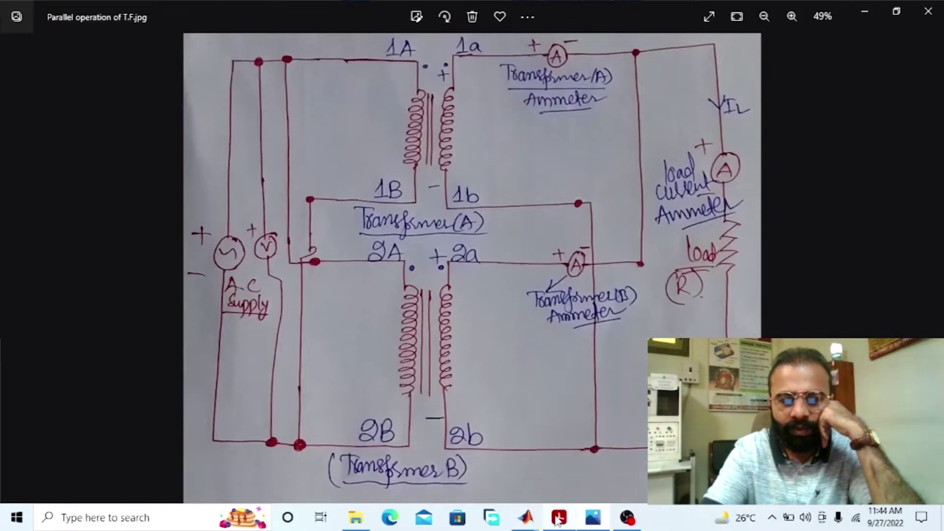
{"action": "mouse_move", "coordinate": [525, 517]}
{"action": "left_click", "coordinate": [523, 475]}
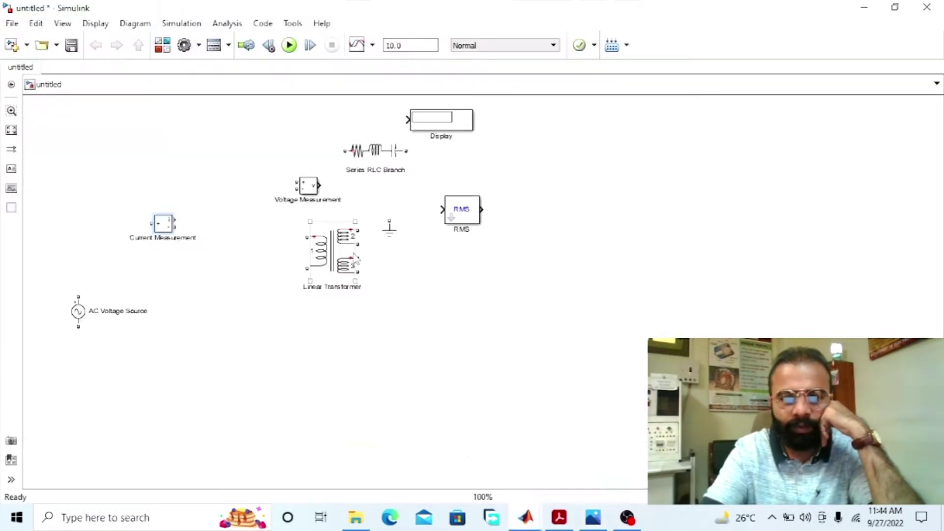
{"action": "double_click", "coordinate": [355, 259]}
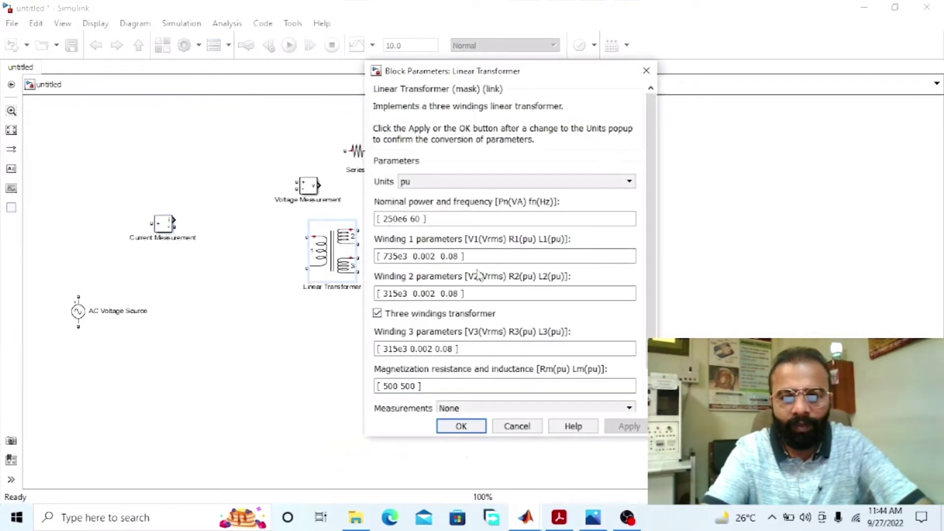
{"action": "left_click", "coordinate": [428, 314]}
{"action": "left_click", "coordinate": [457, 426]}
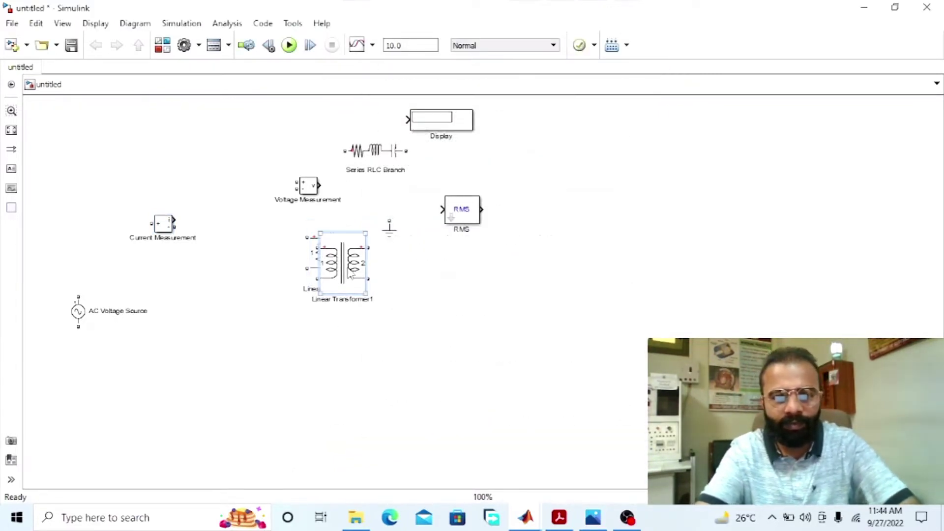
Place the second Linear Transformer below the first, move Voltage Measurement toward the source, and move the Series RLC Branch to the load side, rotated vertically
{"action": "left_click_drag", "start_coordinate": [336, 267], "coordinate": [415, 385]}
{"action": "left_click_drag", "start_coordinate": [315, 189], "coordinate": [222, 189]}
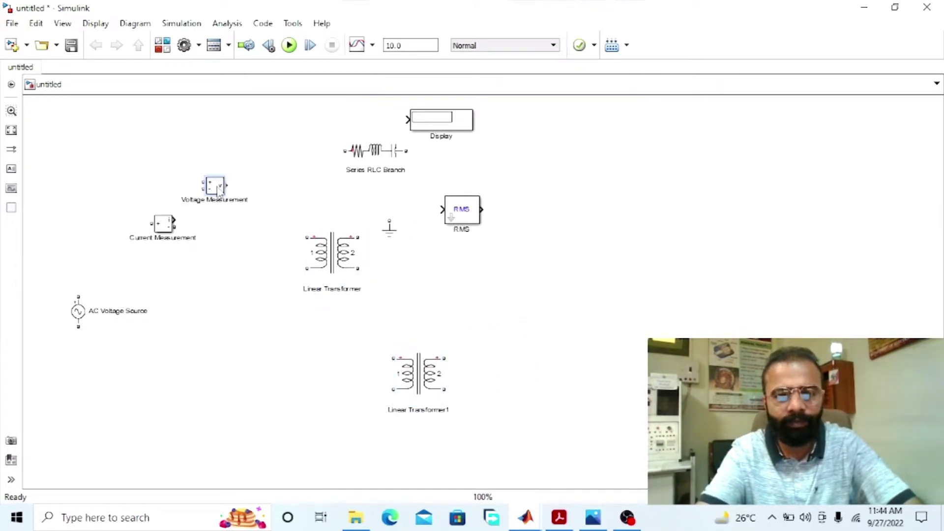
{"action": "left_click_drag", "start_coordinate": [371, 158], "coordinate": [700, 270]}
{"action": "key", "text": "ctrl+r"}
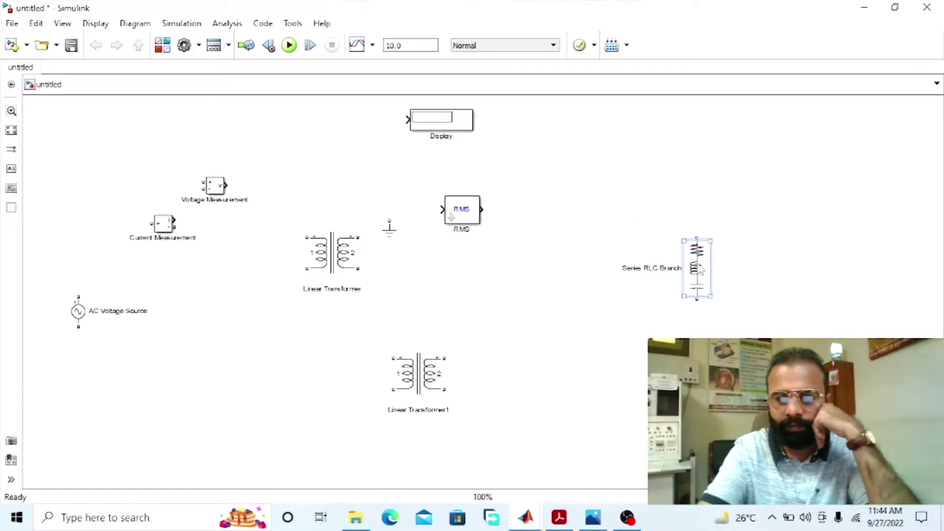
Set the branch type of the Series RLC Branch to R
{"action": "double_click", "coordinate": [700, 269]}
{"action": "left_click", "coordinate": [592, 212]}
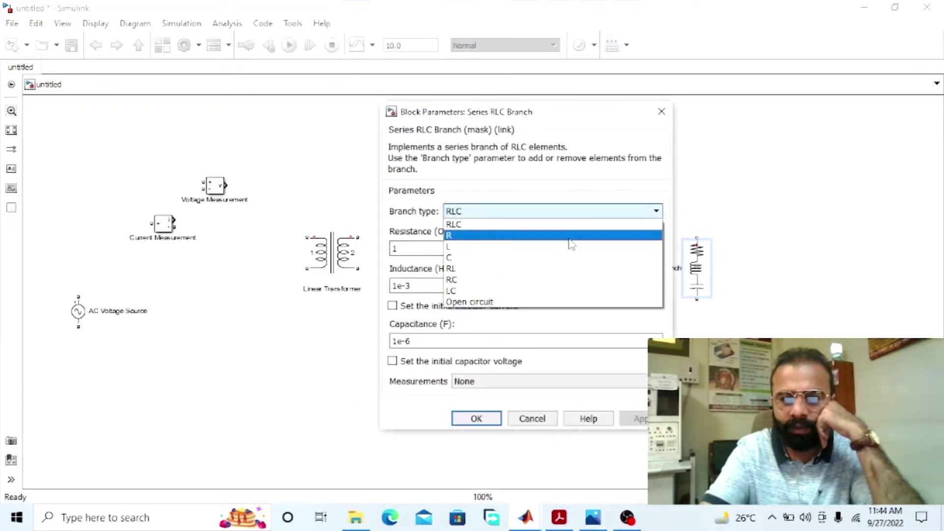
{"action": "left_click", "coordinate": [569, 236]}
{"action": "left_click", "coordinate": [476, 308]}
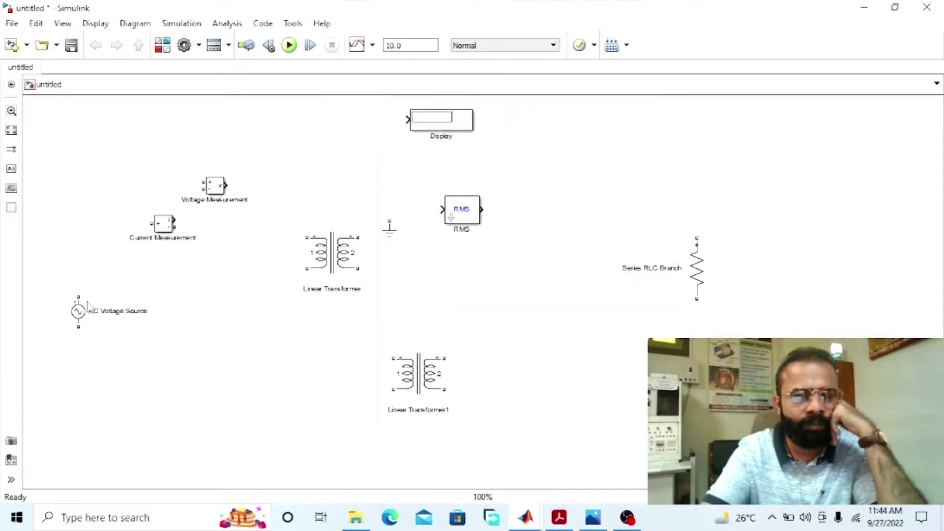
Rearrange the blocks and wire the AC source through Current Measurement to the first transformer, with the current signal passing through RMS to the Display
{"action": "left_click_drag", "start_coordinate": [89, 305], "coordinate": [78, 306]}
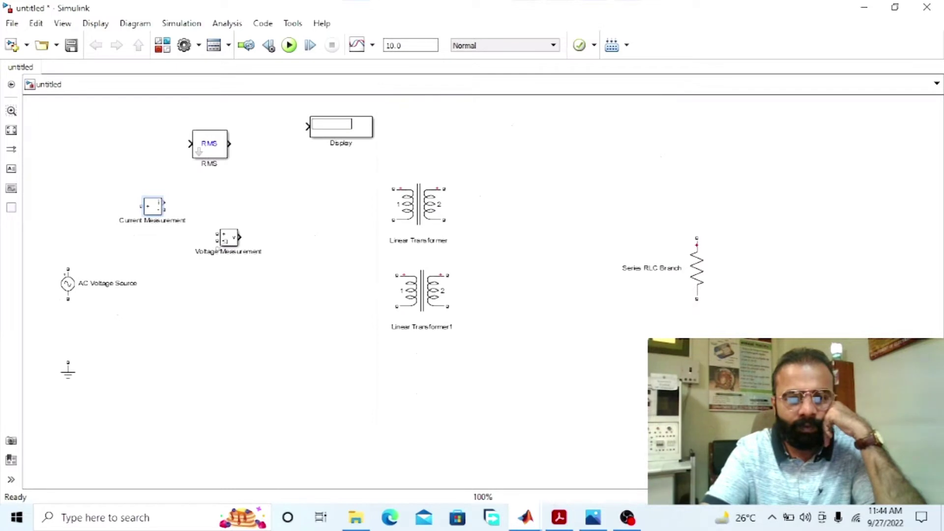
{"action": "left_click_drag", "start_coordinate": [227, 255], "coordinate": [243, 306]}
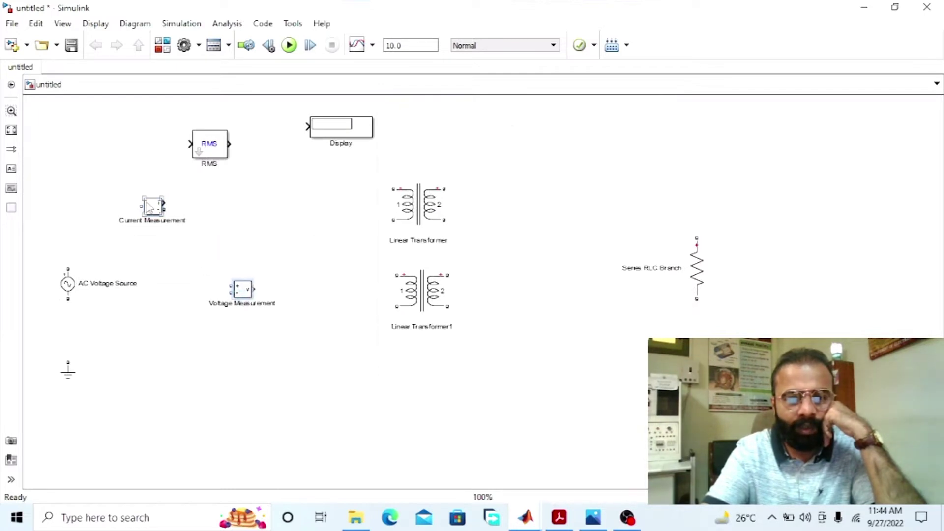
{"action": "left_click_drag", "start_coordinate": [149, 207], "coordinate": [205, 203]}
{"action": "mouse_move", "coordinate": [68, 269]}
{"action": "left_mouse_down"}
{"action": "mouse_move", "coordinate": [172, 200]}
{"action": "mouse_move", "coordinate": [197, 206]}
{"action": "mouse_move", "coordinate": [212, 187]}
{"action": "left_mouse_up"}
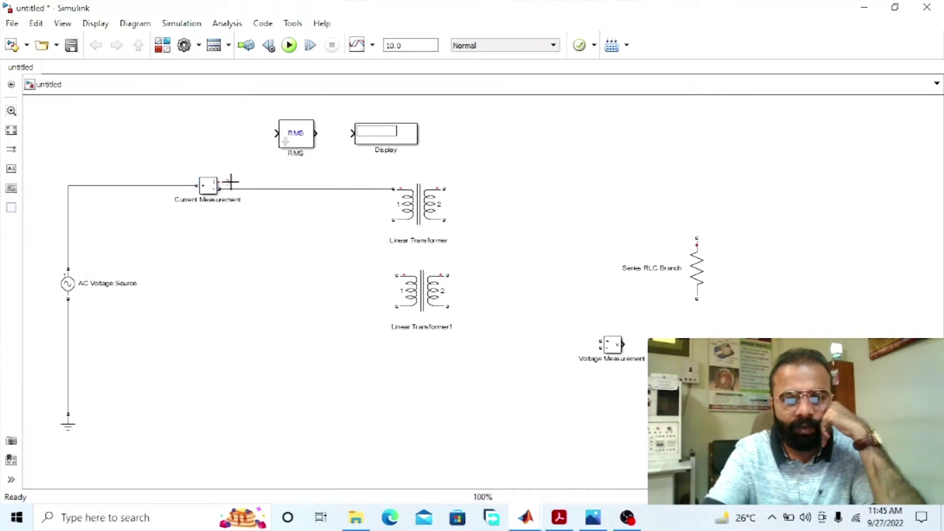
{"action": "mouse_move", "coordinate": [220, 182]}
{"action": "left_mouse_down"}
{"action": "mouse_move", "coordinate": [276, 133]}
{"action": "mouse_move", "coordinate": [352, 133]}
{"action": "left_mouse_up"}
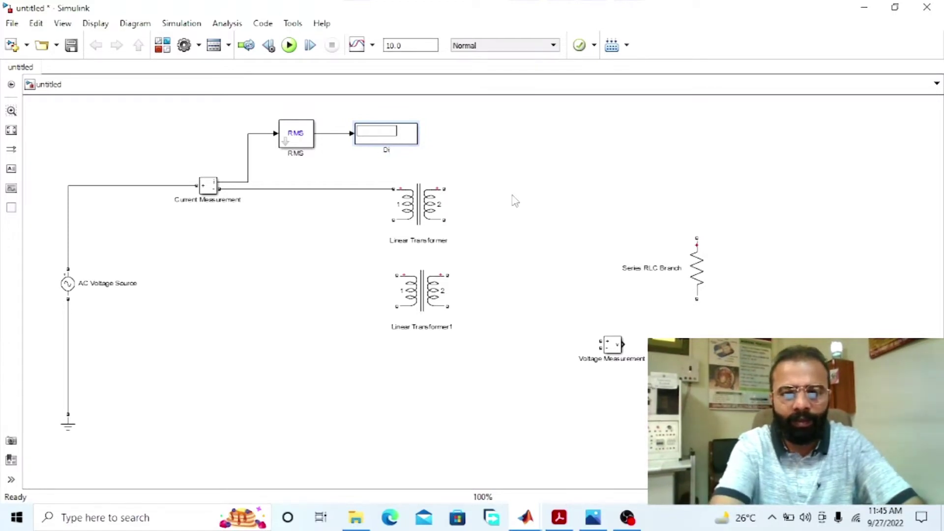
Rename the Display block as Primary Current
{"action": "key", "text": "BackSpace"}
{"action": "key", "text": "BackSpace"}
{"action": "type", "text": "Prima"}
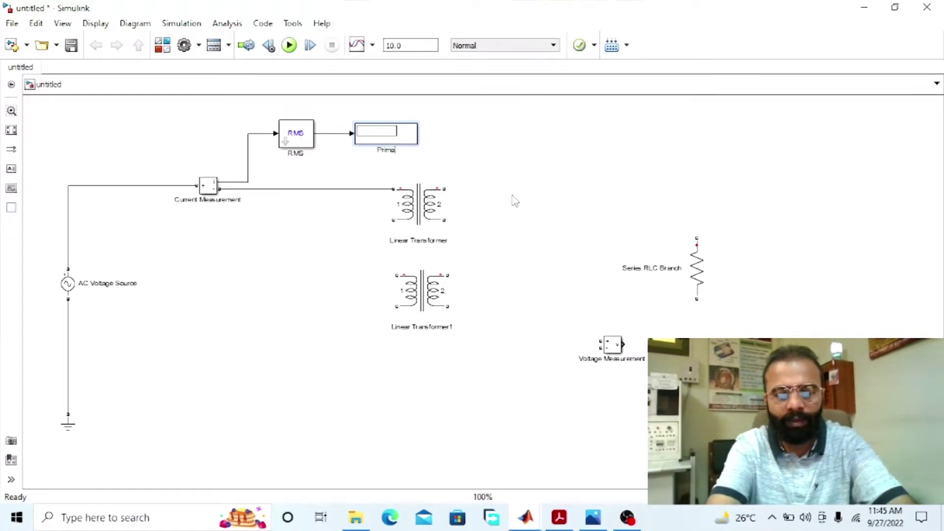
{"action": "type", "text": "ry Current"}
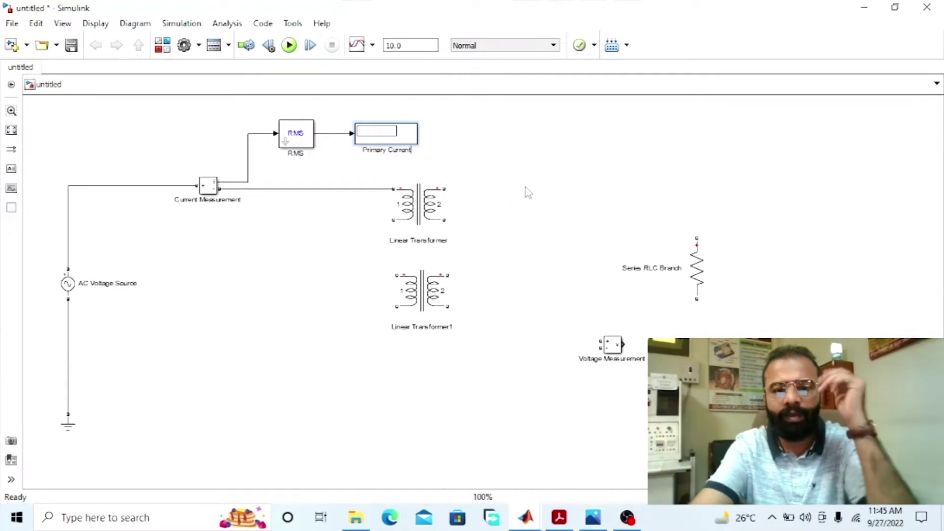
{"action": "left_click", "coordinate": [528, 189]}
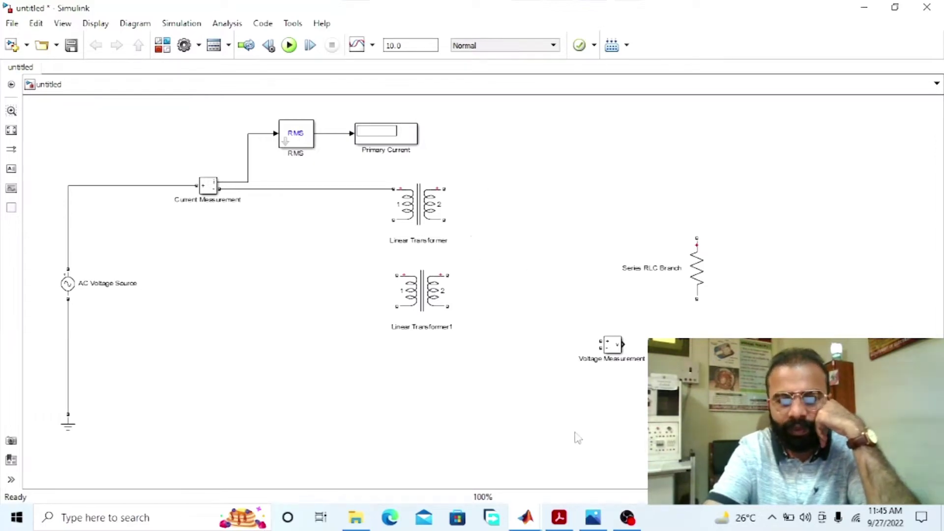
Following the circuit diagram image, connect the second transformer's upper primary terminal to the supply line and shift the branch wire closer to the transformers
{"action": "key", "text": "alt+Tab"}
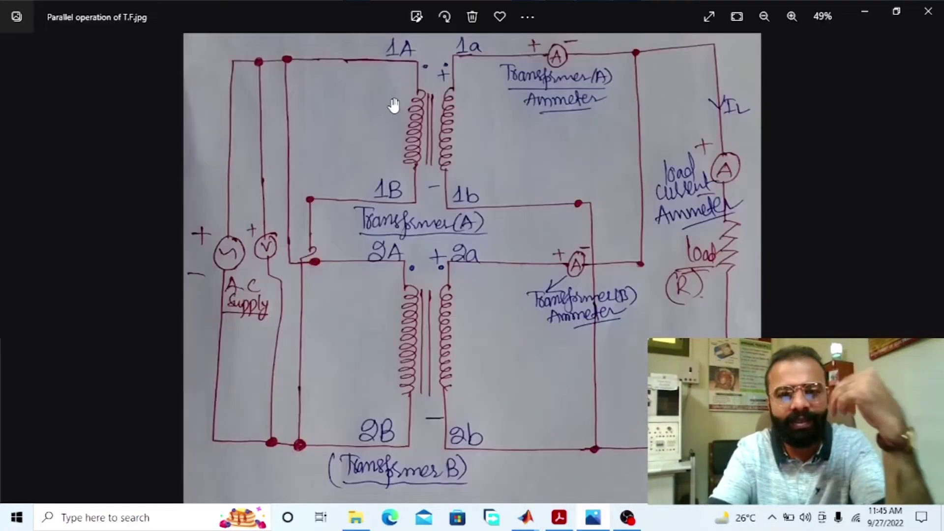
{"action": "left_click", "coordinate": [596, 516]}
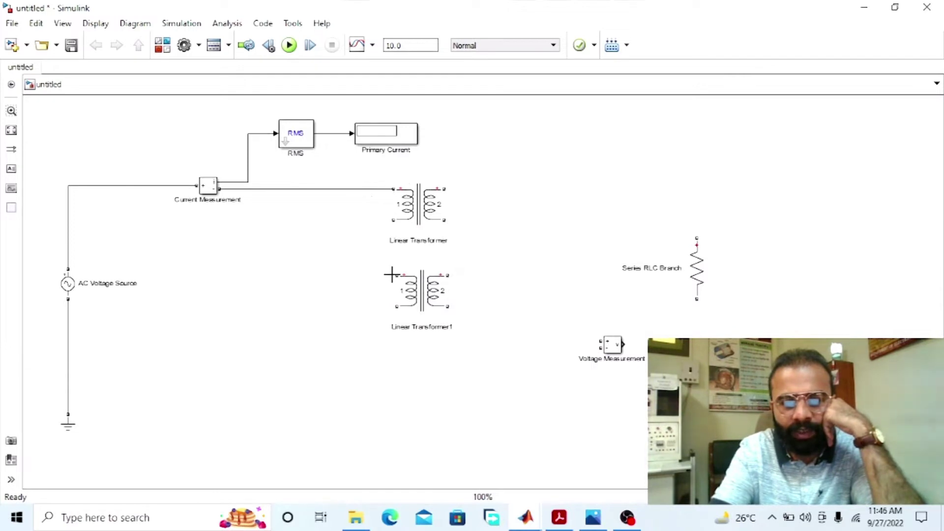
{"action": "left_click_drag", "start_coordinate": [384, 273], "coordinate": [328, 190]}
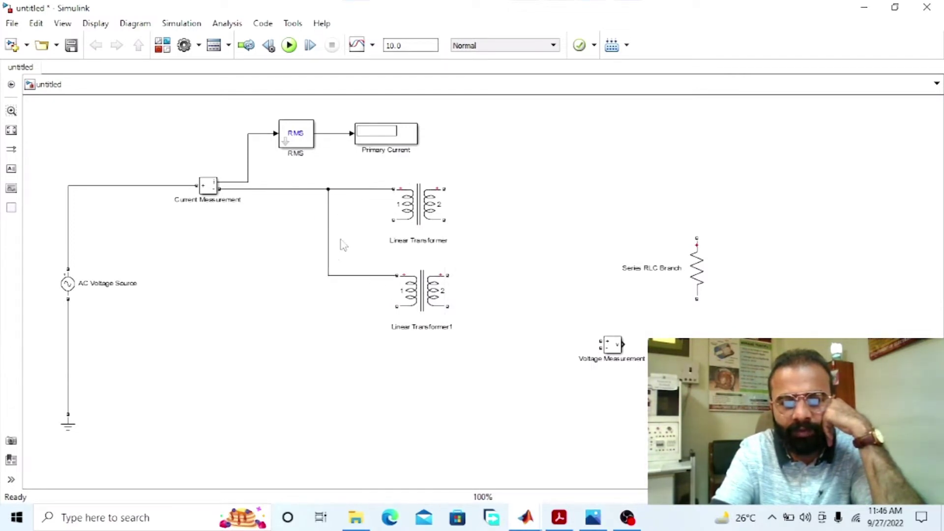
{"action": "left_click_drag", "start_coordinate": [331, 244], "coordinate": [364, 245]}
Join the lower primary terminals of both transformers as in the circuit diagram, then align the second transformer and its supply wire
{"action": "left_click", "coordinate": [593, 517]}
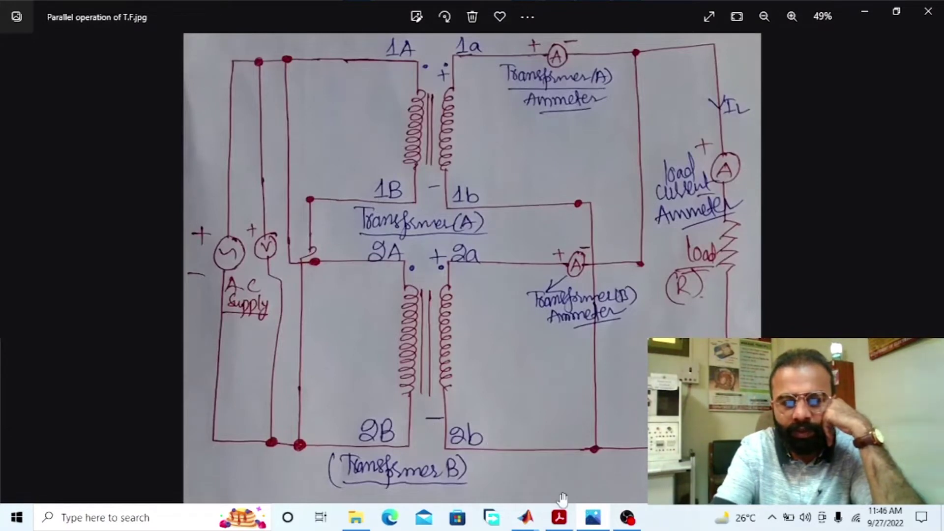
{"action": "left_click", "coordinate": [587, 519]}
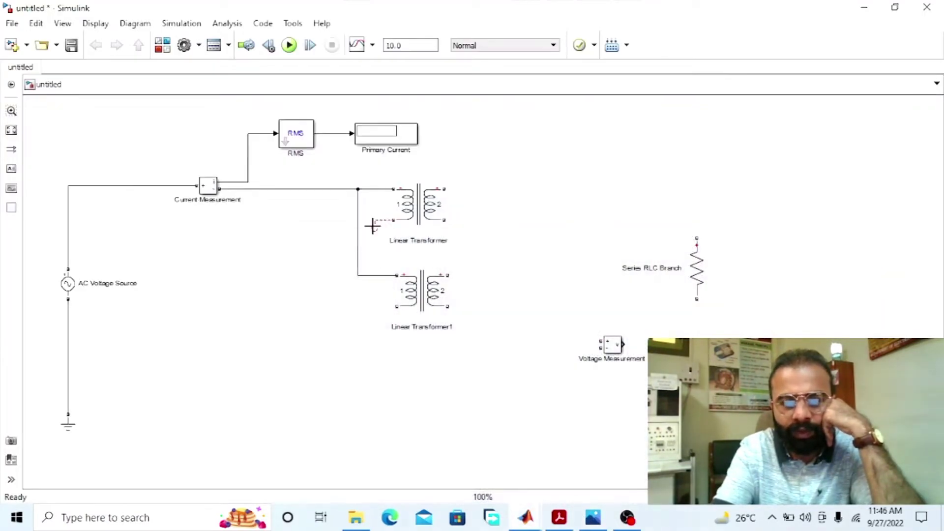
{"action": "left_click_drag", "start_coordinate": [372, 226], "coordinate": [418, 311]}
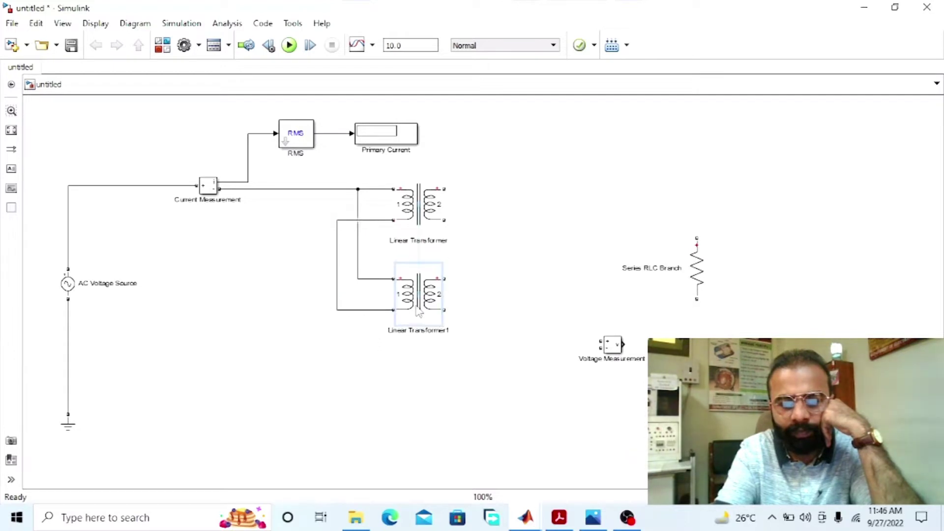
{"action": "left_click", "coordinate": [497, 303]}
{"action": "left_click_drag", "start_coordinate": [359, 255], "coordinate": [366, 260]}
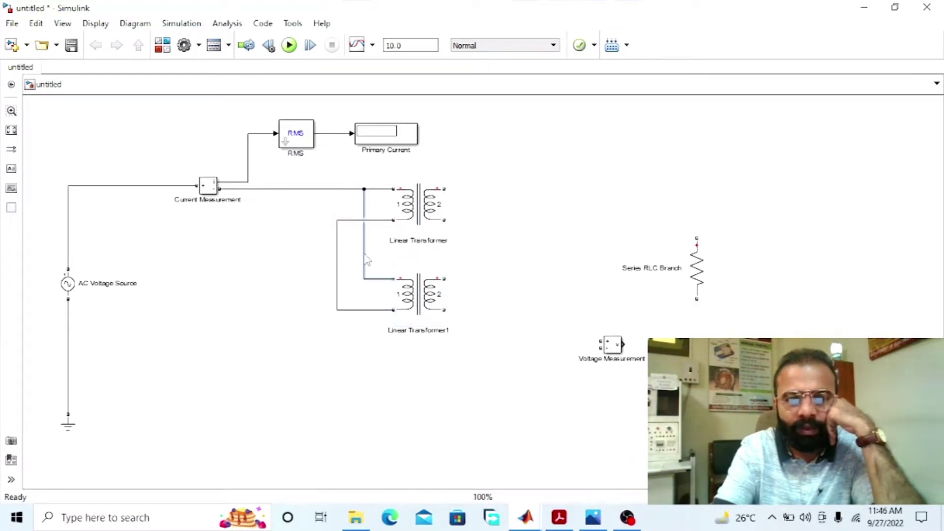
{"action": "left_click", "coordinate": [337, 268]}
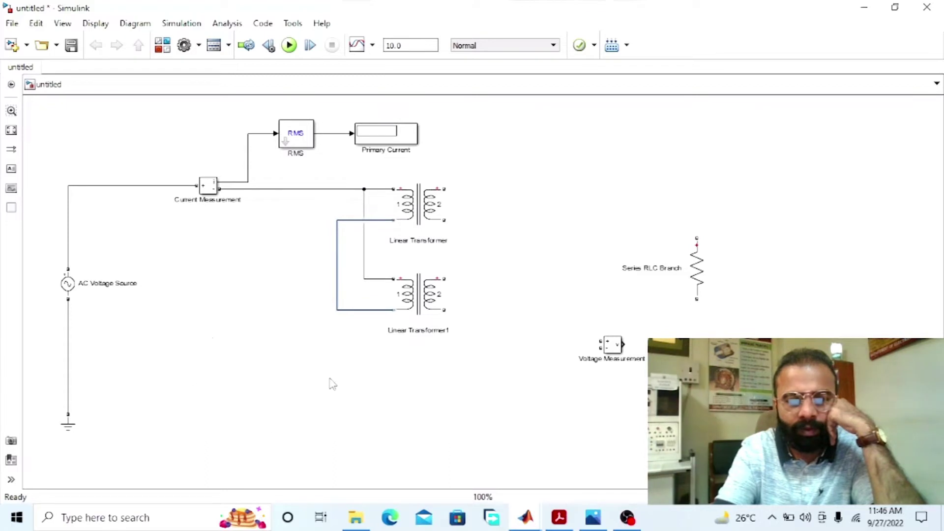
Wire the AC source's negative terminal to the common lower primary line, tidy the return wire and attach the ground to it
{"action": "mouse_move", "coordinate": [67, 300]}
{"action": "left_mouse_down"}
{"action": "mouse_move", "coordinate": [69, 369]}
{"action": "mouse_move", "coordinate": [146, 408]}
{"action": "mouse_move", "coordinate": [355, 415]}
{"action": "mouse_move", "coordinate": [369, 312]}
{"action": "left_mouse_up"}
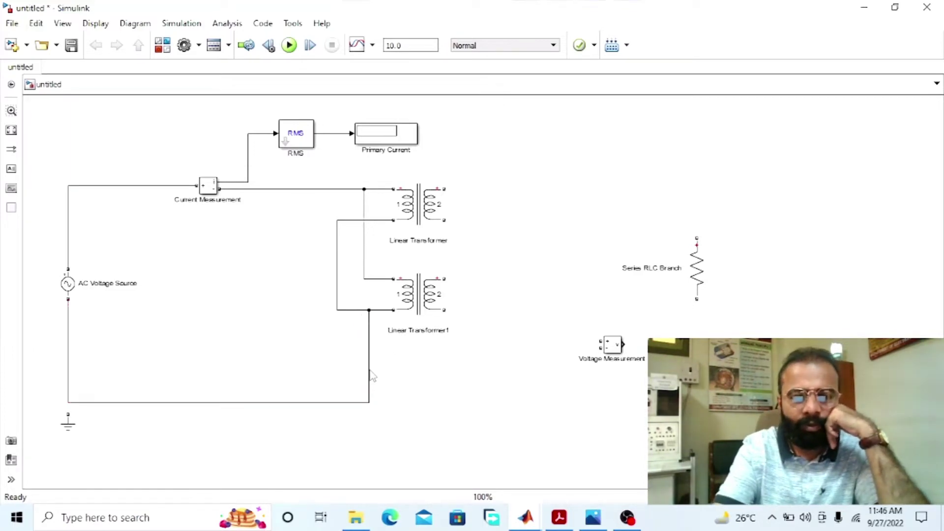
{"action": "left_click_drag", "start_coordinate": [369, 375], "coordinate": [353, 372]}
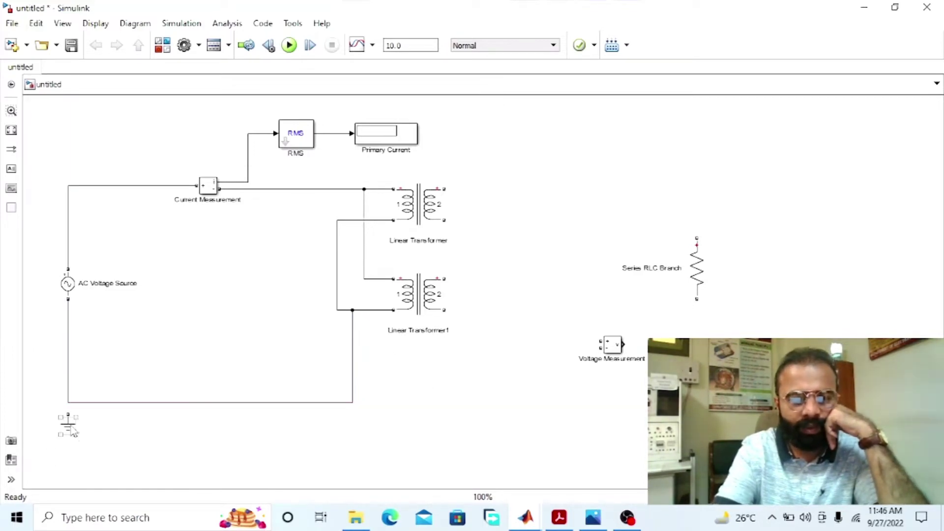
{"action": "left_click_drag", "start_coordinate": [108, 402], "coordinate": [110, 350]}
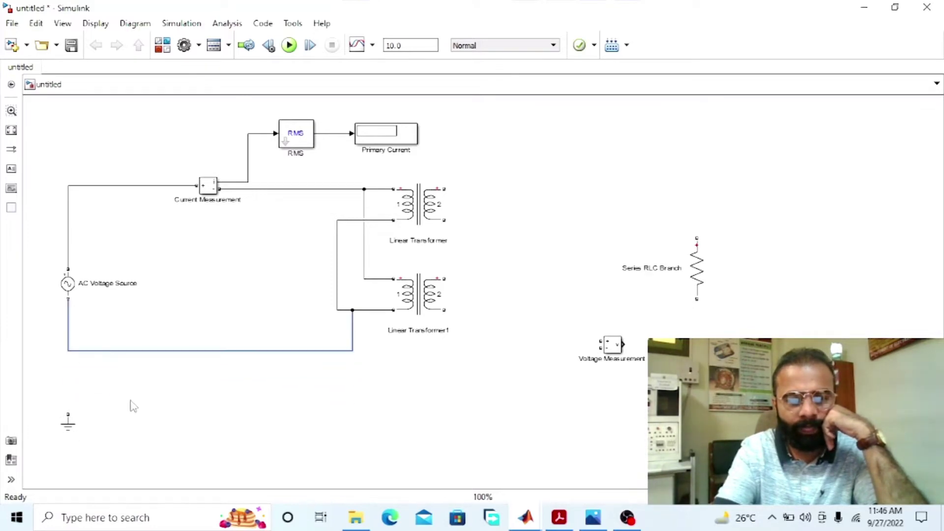
{"action": "left_click_drag", "start_coordinate": [58, 432], "coordinate": [82, 394]}
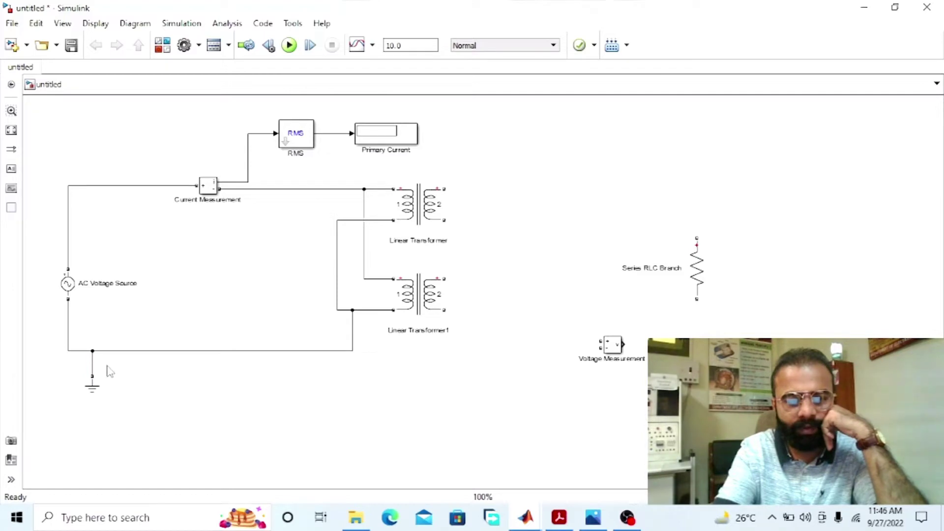
{"action": "mouse_move", "coordinate": [69, 290]}
{"action": "left_mouse_down"}
{"action": "mouse_move", "coordinate": [67, 259]}
{"action": "mouse_move", "coordinate": [65, 273]}
{"action": "left_mouse_up"}
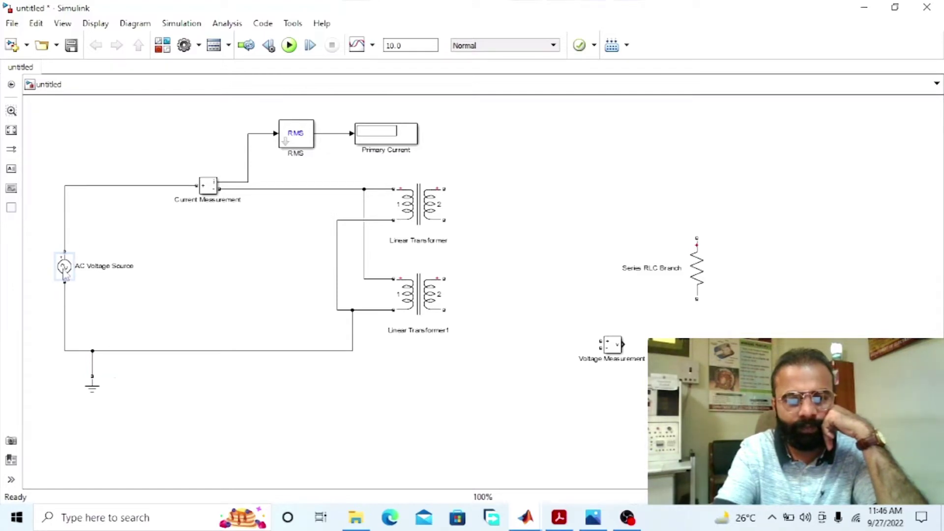
Following the circuit diagram, wire the Voltage Measurement block across the AC source and duplicate the RMS block with its connected display
{"action": "left_click", "coordinate": [606, 518]}
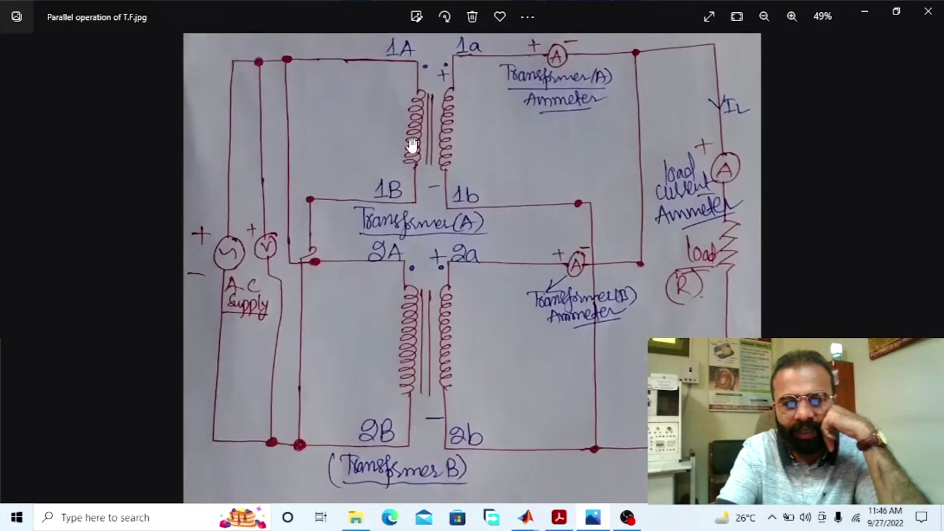
{"action": "left_click", "coordinate": [592, 525]}
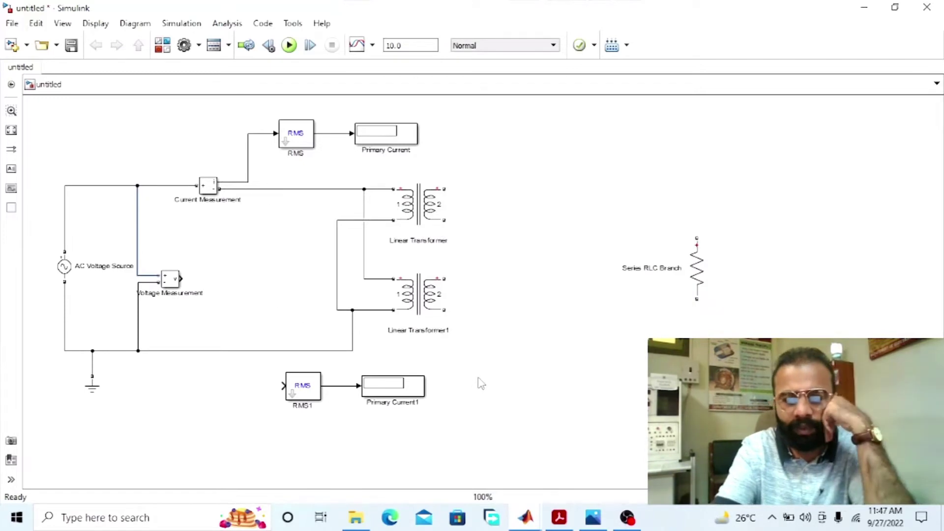
Place the copied RMS and display blocks beside Voltage Measurement and connect its output to the RMS input
{"action": "left_click", "coordinate": [592, 517]}
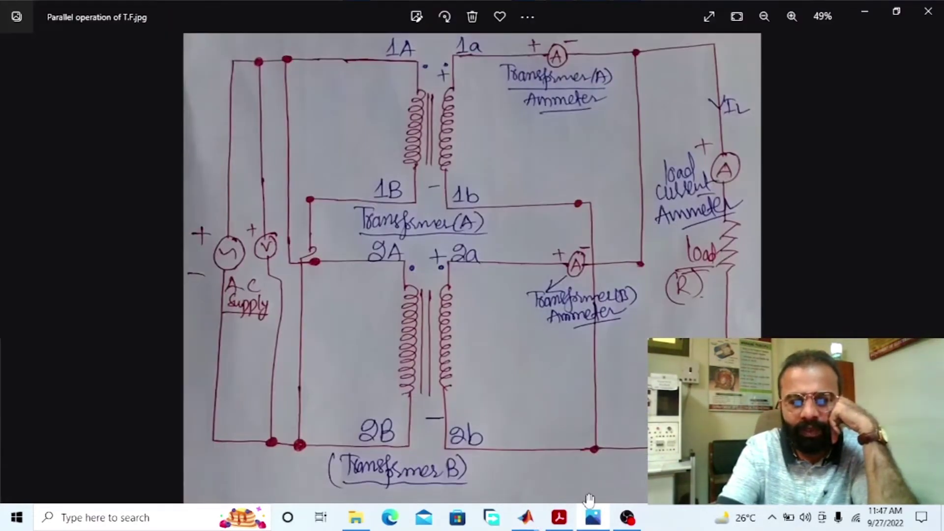
{"action": "left_click", "coordinate": [593, 517]}
{"action": "left_click", "coordinate": [592, 517]}
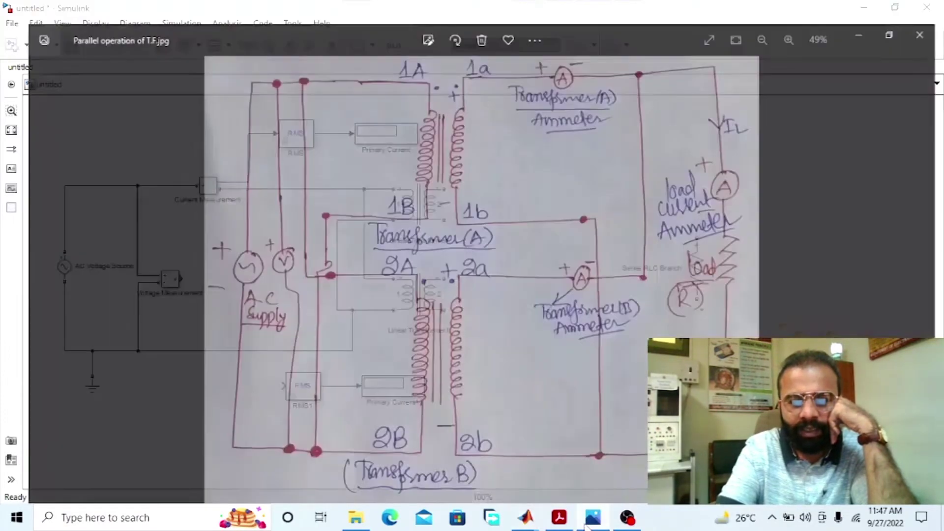
{"action": "left_click", "coordinate": [592, 517]}
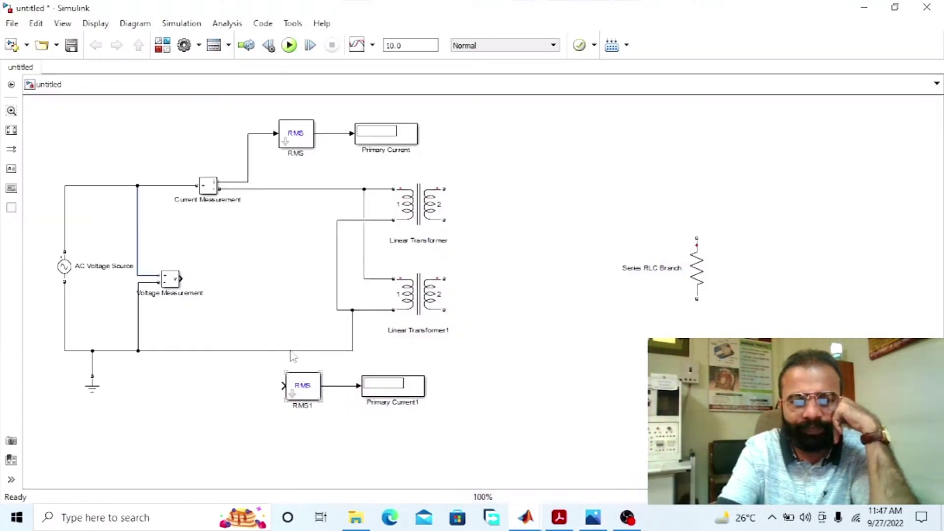
{"action": "left_click_drag", "start_coordinate": [301, 391], "coordinate": [222, 284]}
{"action": "left_click_drag", "start_coordinate": [382, 394], "coordinate": [283, 287]}
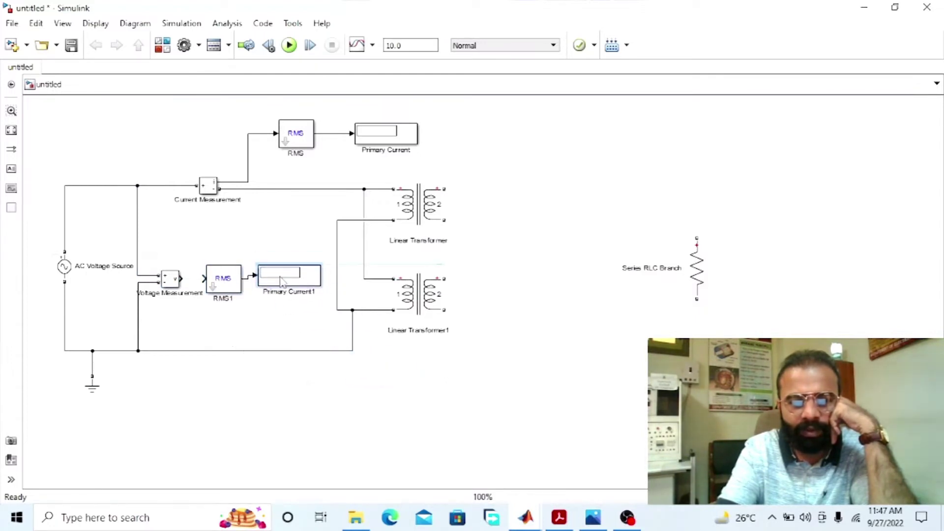
Rename the display connected to the Voltage Measurement's RMS block as Primary Voltatge
{"action": "left_click", "coordinate": [277, 295]}
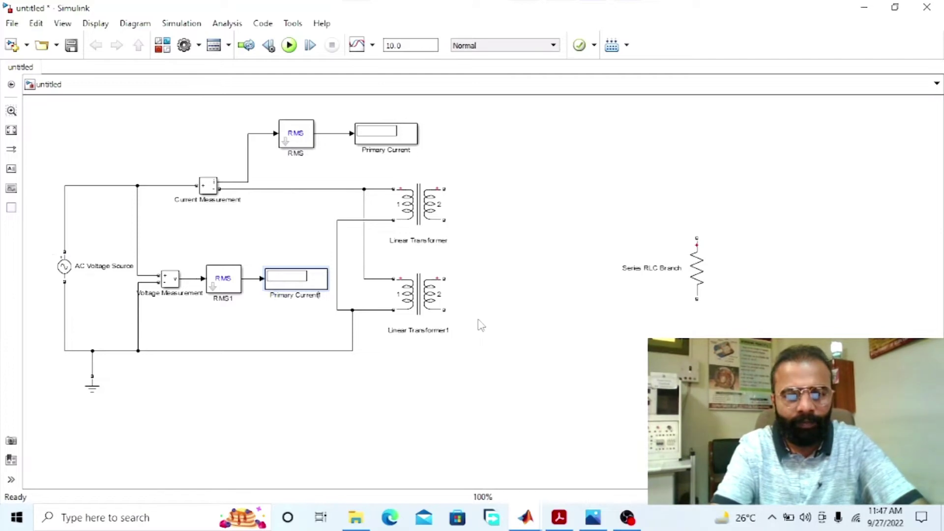
{"action": "key", "text": "BackSpace"}
{"action": "key", "text": "BackSpace"}
{"action": "key", "text": "BackSpace"}
{"action": "key", "text": "BackSpace"}
{"action": "key", "text": "BackSpace"}
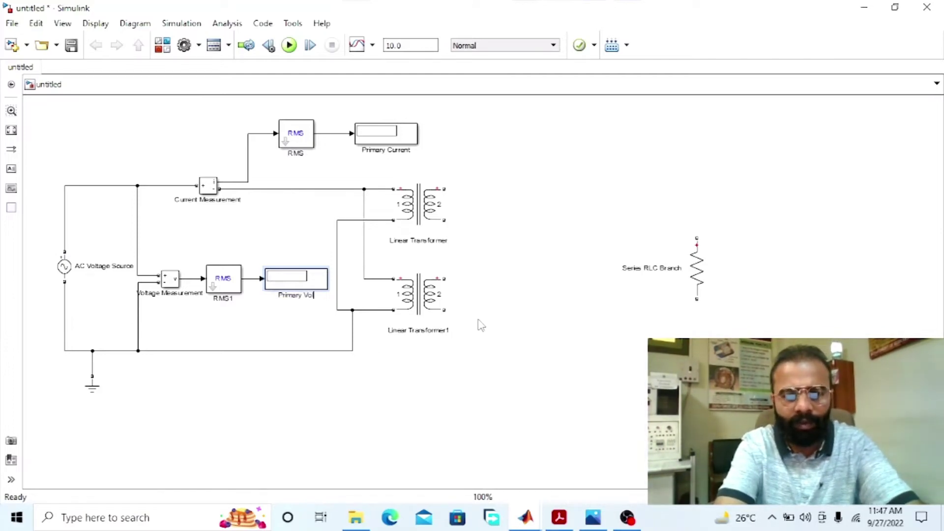
{"action": "type", "text": "Voltage"}
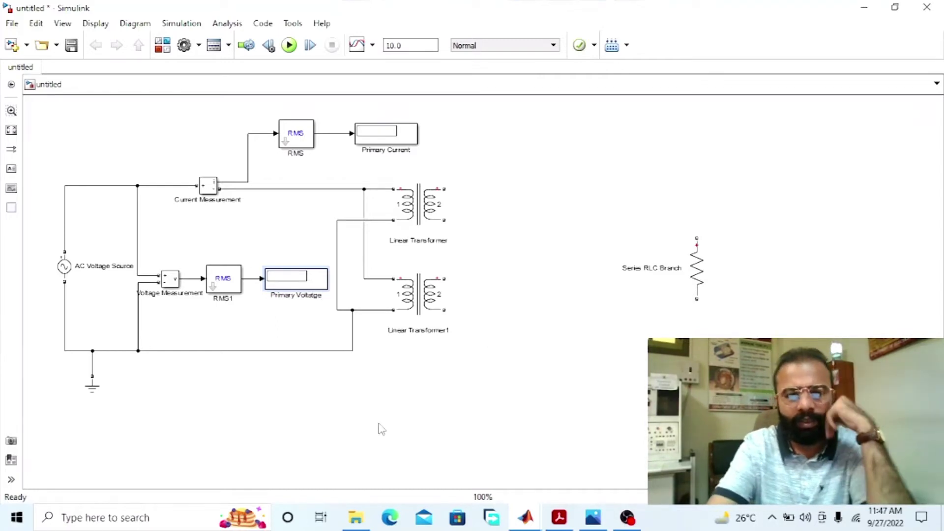
{"action": "left_click", "coordinate": [439, 325]}
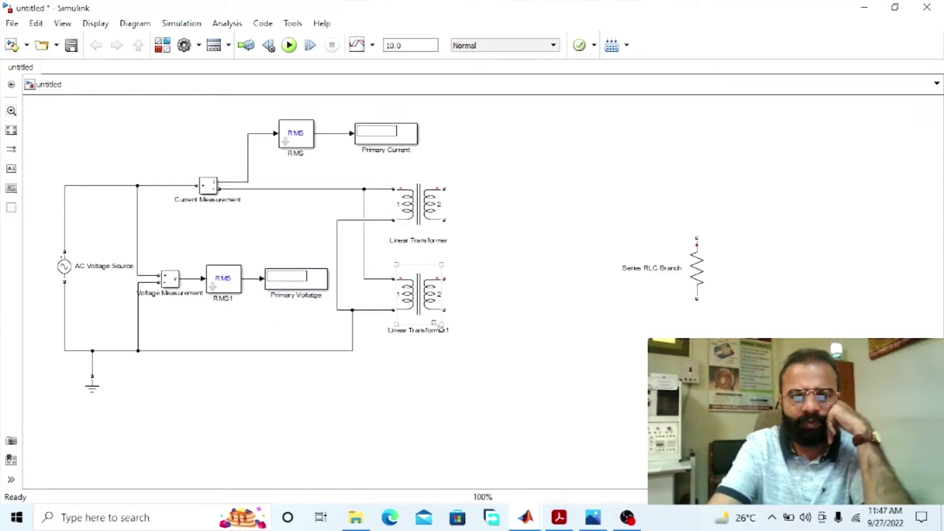
Following the circuit diagram, wire the lower secondary terminals of both linear transformers together and move the connecting line closer to them
{"action": "left_click", "coordinate": [545, 190]}
{"action": "key", "text": "alt+Tab"}
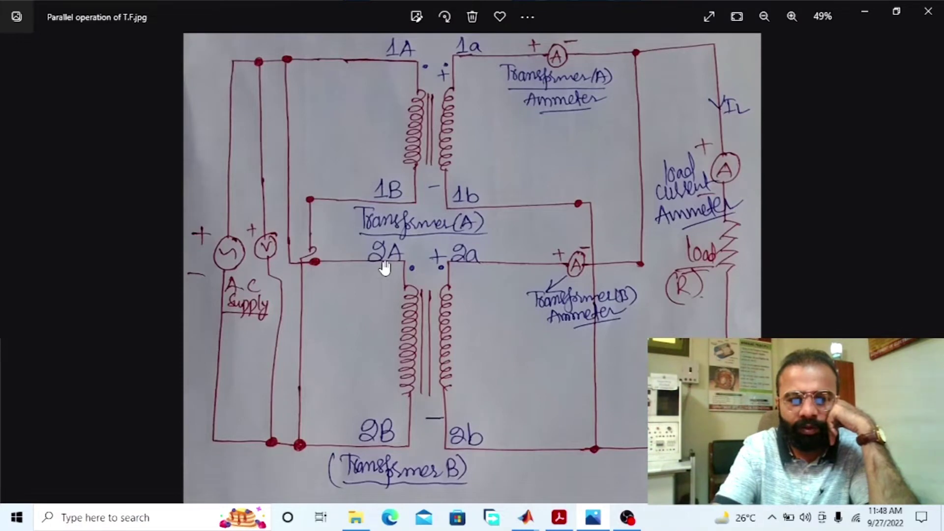
{"action": "key", "text": "alt+Tab"}
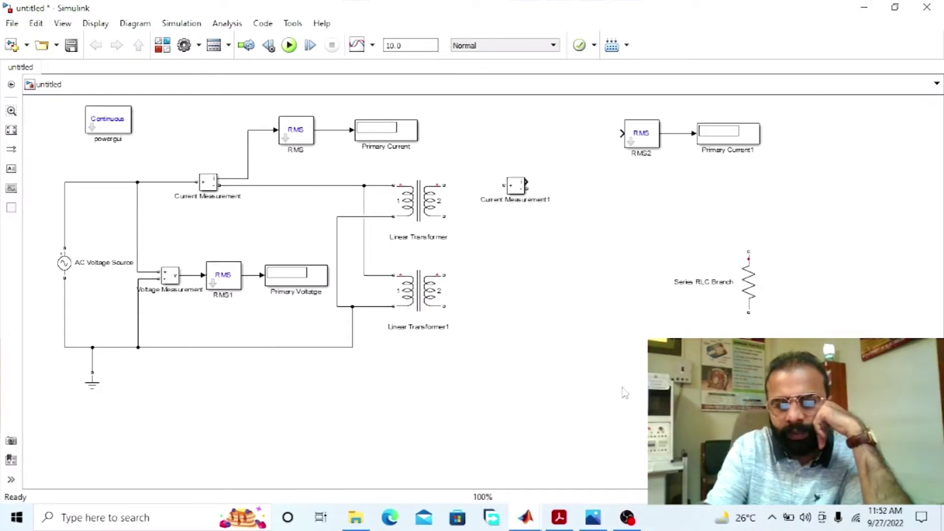
{"action": "left_click", "coordinate": [596, 515]}
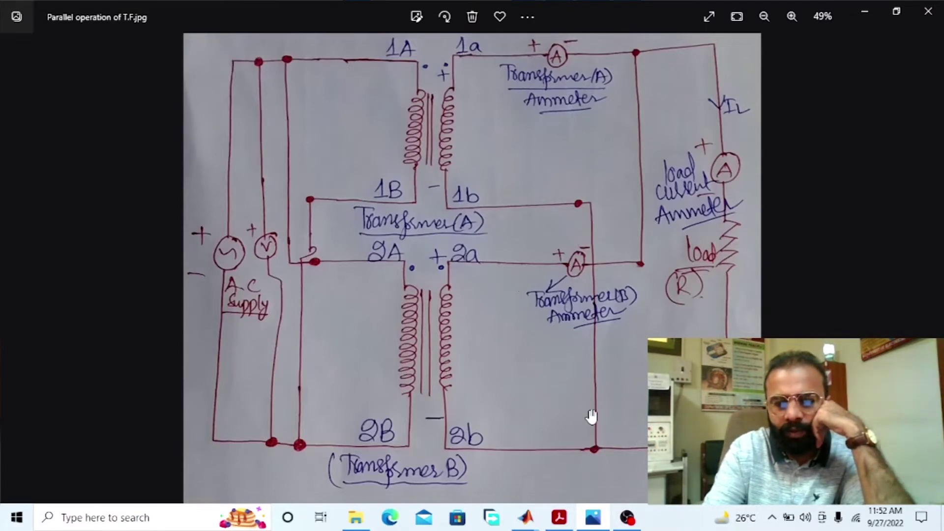
{"action": "key", "text": "alt+Tab"}
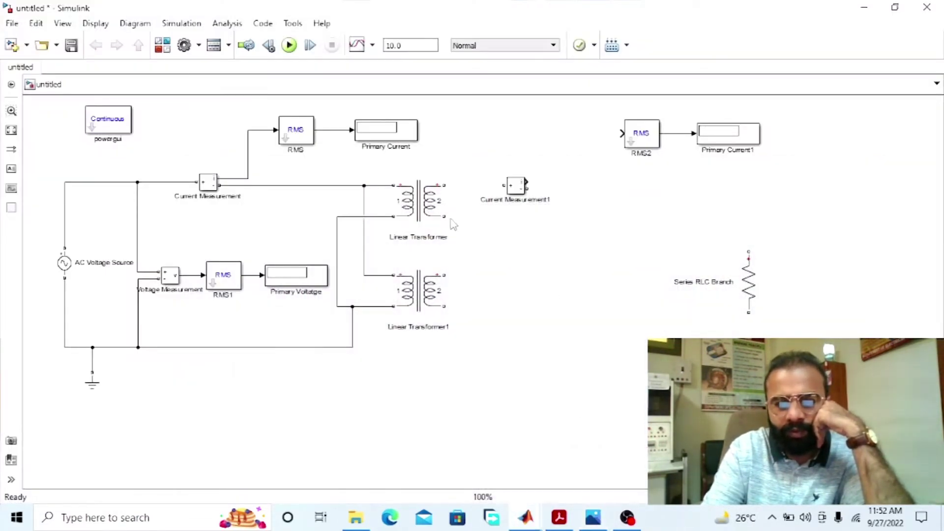
{"action": "left_click_drag", "start_coordinate": [456, 215], "coordinate": [546, 303]}
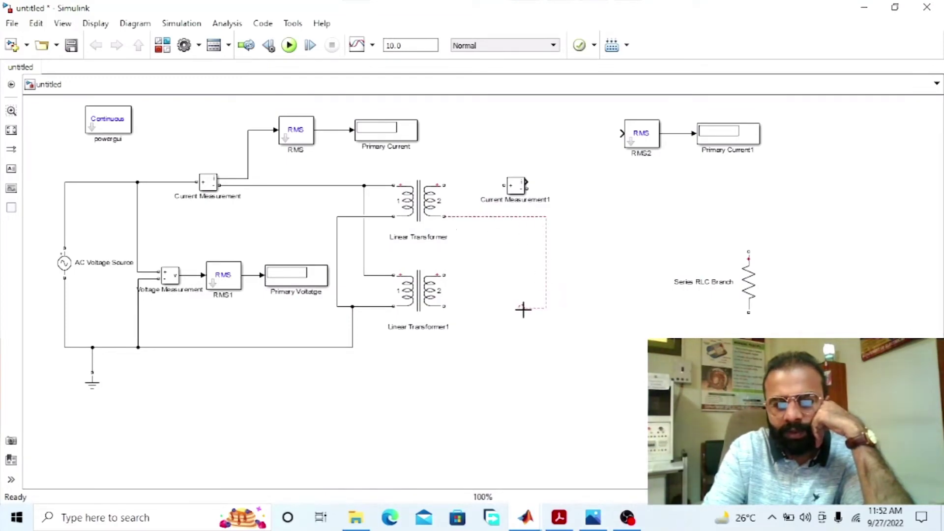
{"action": "left_click_drag", "start_coordinate": [450, 307], "coordinate": [445, 307]}
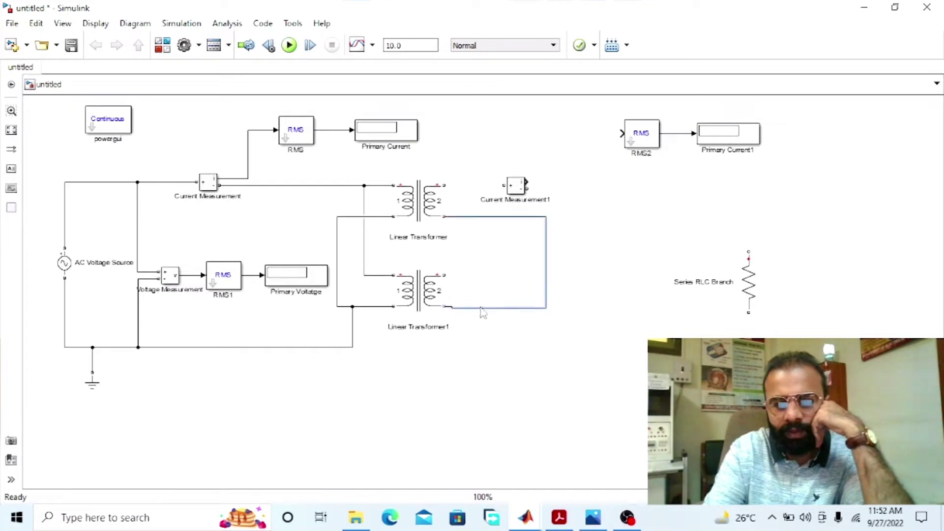
{"action": "left_click_drag", "start_coordinate": [546, 246], "coordinate": [481, 254]}
{"action": "left_click", "coordinate": [640, 226]}
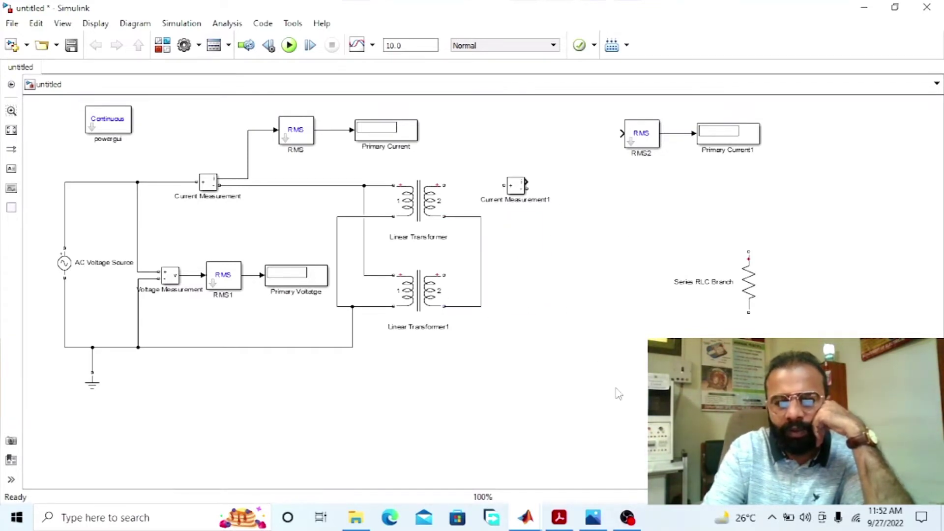
Per the circuit diagram, connect the upper transformer's positive secondary terminal to Current Measurement1 and wire its signal output to RMS2
{"action": "left_click", "coordinate": [593, 517]}
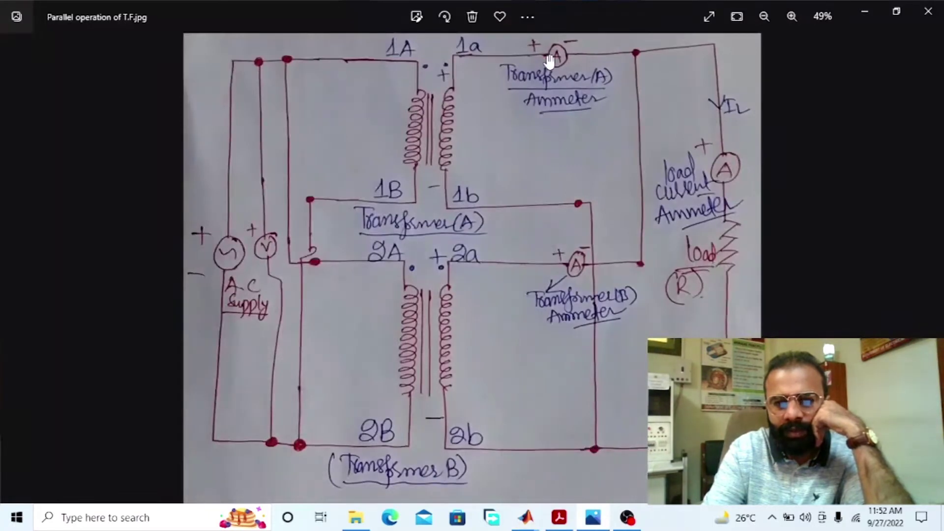
{"action": "left_click", "coordinate": [595, 521]}
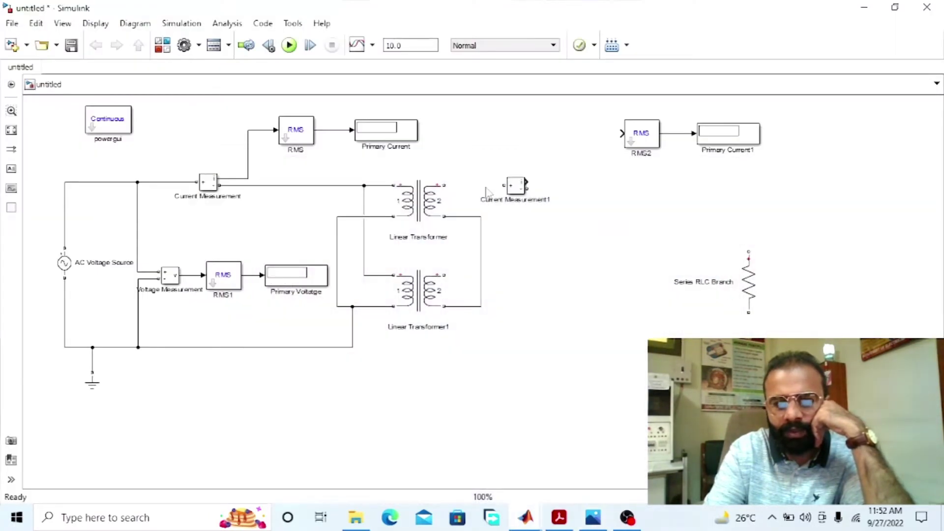
{"action": "mouse_move", "coordinate": [487, 193]}
{"action": "left_mouse_down"}
{"action": "mouse_move", "coordinate": [490, 200]}
{"action": "mouse_move", "coordinate": [501, 190]}
{"action": "mouse_move", "coordinate": [499, 205]}
{"action": "left_mouse_up"}
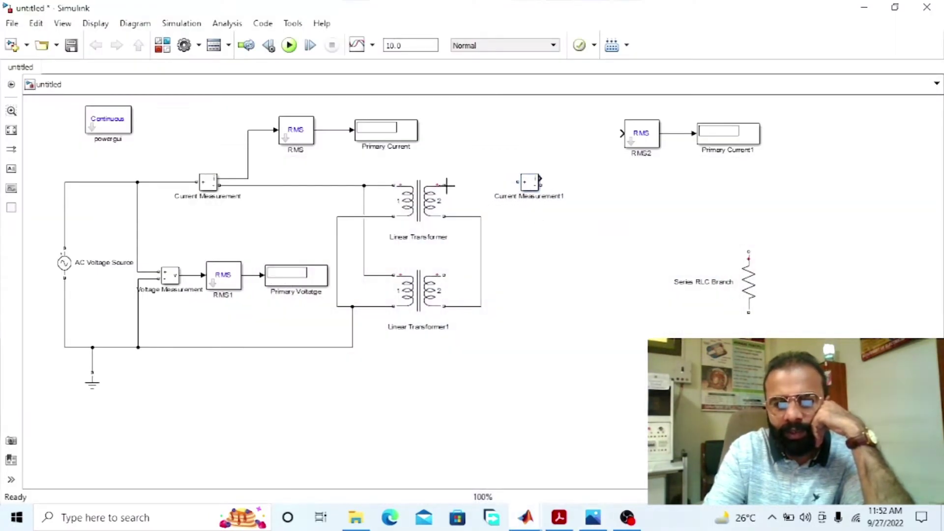
{"action": "left_click_drag", "start_coordinate": [446, 186], "coordinate": [527, 188]}
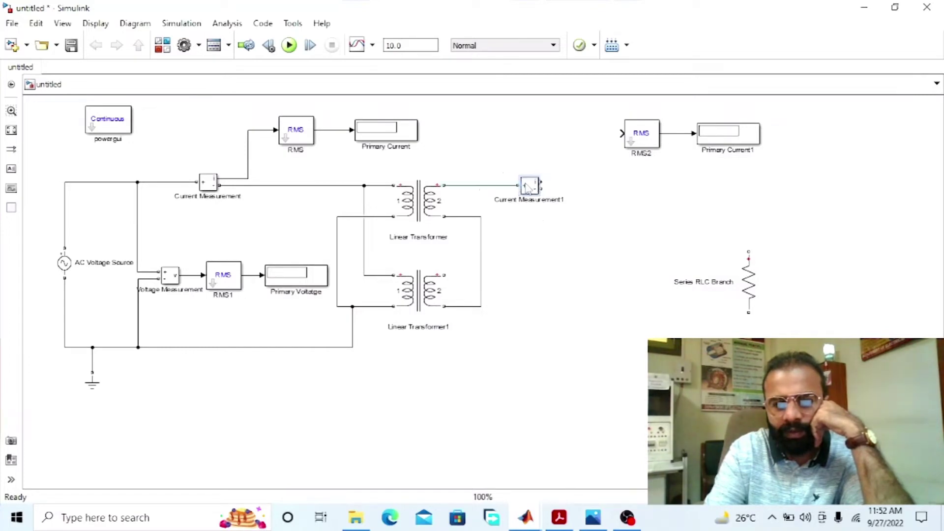
{"action": "left_click_drag", "start_coordinate": [584, 167], "coordinate": [622, 133]}
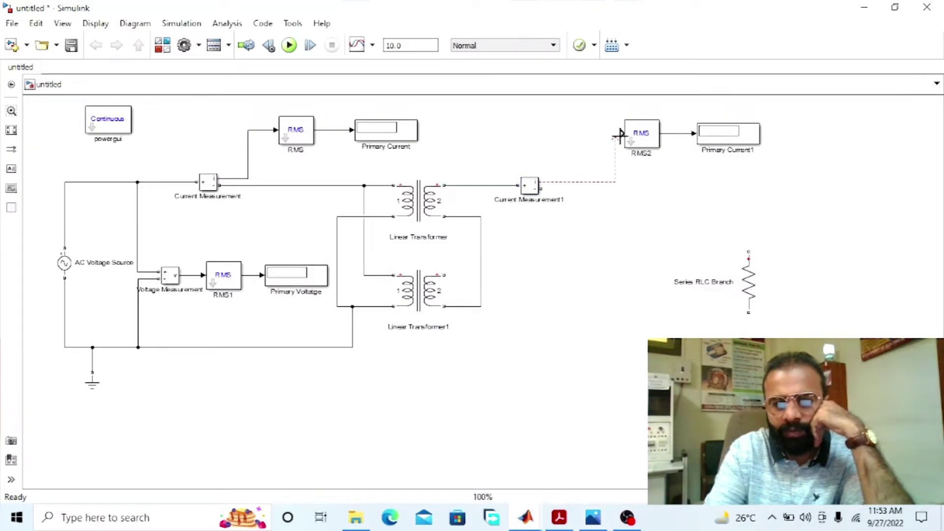
Rename the display connected to RMS2 as Secondary Current (A)
{"action": "left_click", "coordinate": [726, 147]}
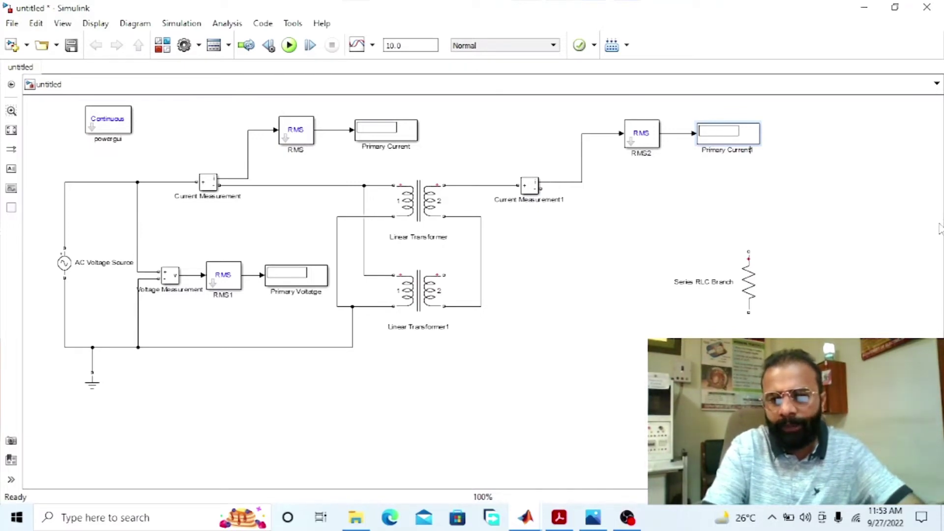
{"action": "key", "text": "BackSpace"}
{"action": "key", "text": "BackSpace"}
{"action": "key", "text": "BackSpace"}
{"action": "key", "text": "BackSpace"}
{"action": "key", "text": "BackSpace"}
{"action": "key", "text": "BackSpace"}
{"action": "key", "text": "BackSpace"}
{"action": "key", "text": "BackSpace"}
{"action": "key", "text": "BackSpace"}
{"action": "key", "text": "BackSpace"}
{"action": "key", "text": "BackSpace"}
{"action": "key", "text": "BackSpace"}
{"action": "key", "text": "BackSpace"}
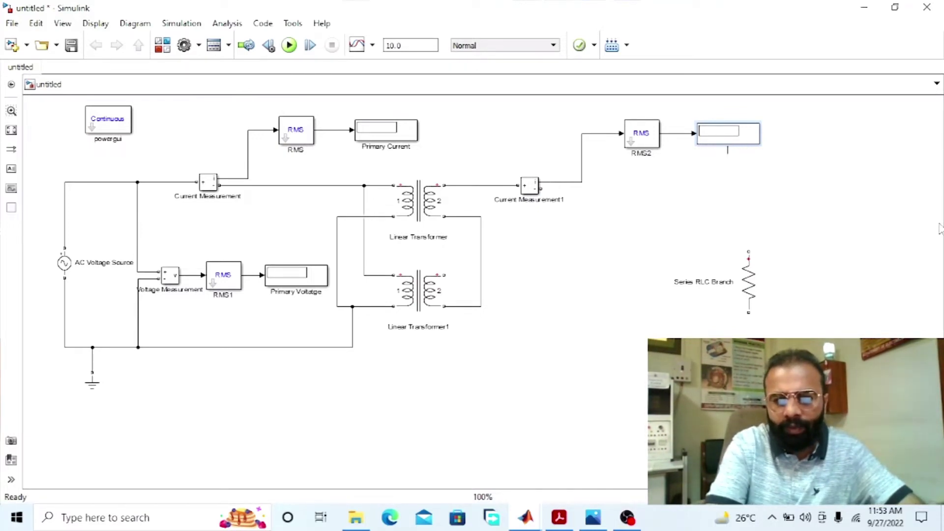
{"action": "type", "text": "Sec"}
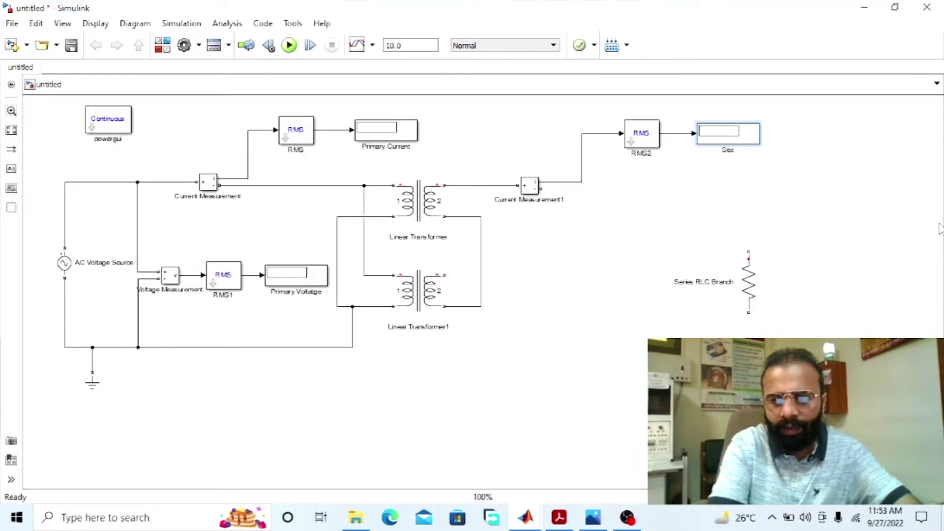
{"action": "type", "text": "ondary "}
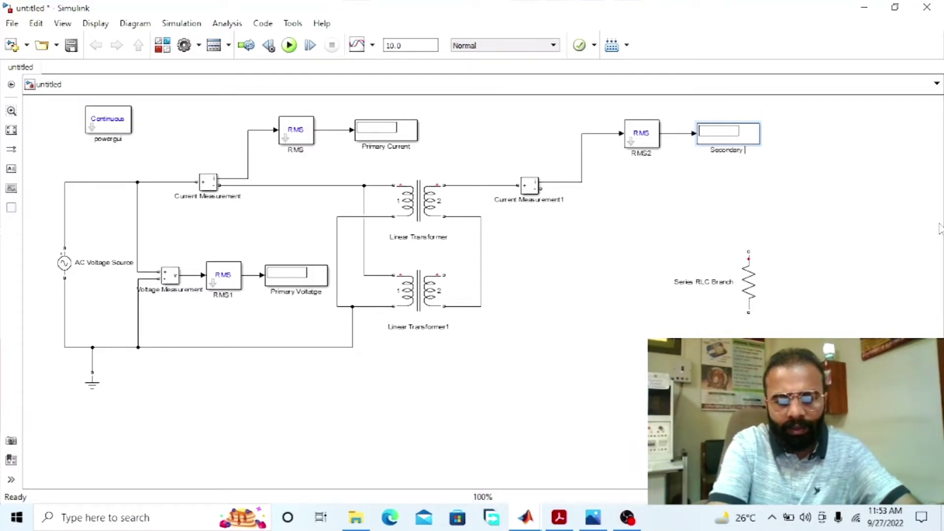
{"action": "type", "text": "Current (A)"}
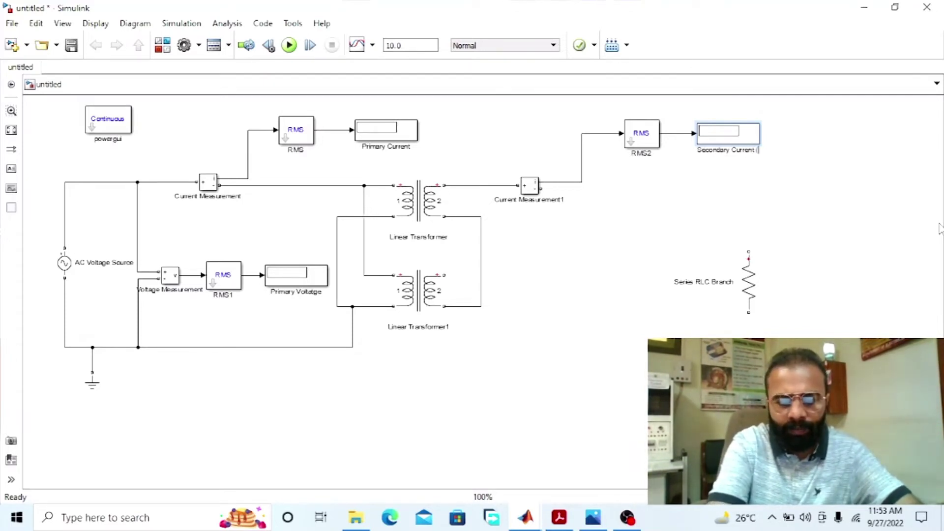
{"action": "left_click", "coordinate": [853, 206]}
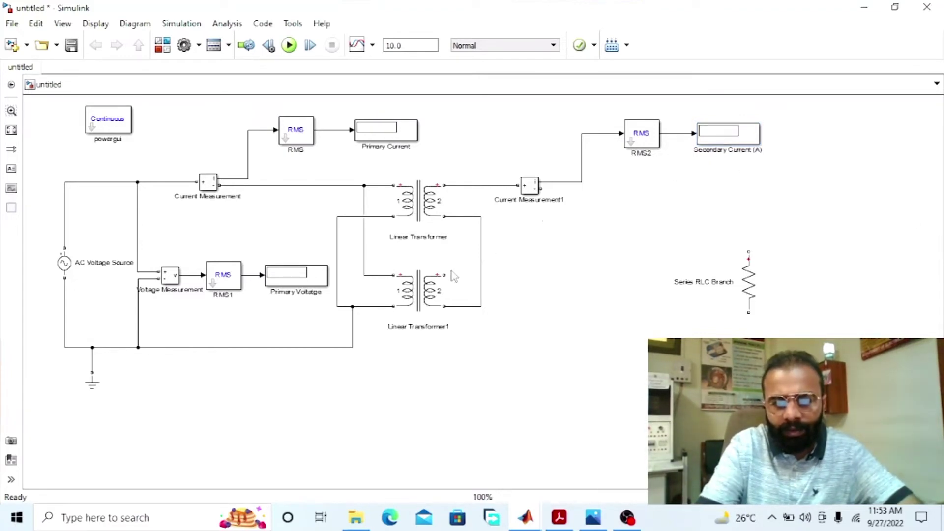
Duplicate Current Measurement1 beside the lower transformer and, per the circuit diagram, connect its input to that transformer's positive secondary terminal
{"action": "left_click", "coordinate": [525, 192]}
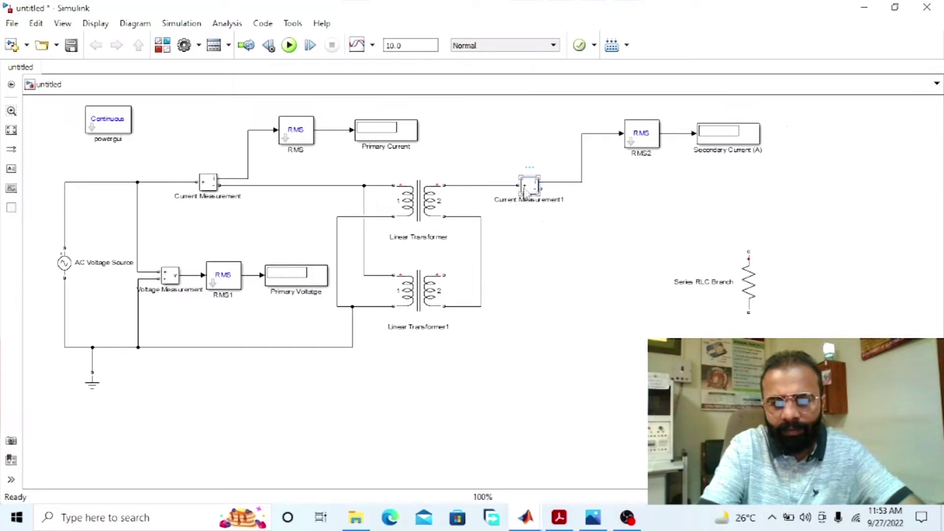
{"action": "left_click_drag", "start_coordinate": [525, 192], "coordinate": [508, 272]}
{"action": "left_click", "coordinate": [529, 307]}
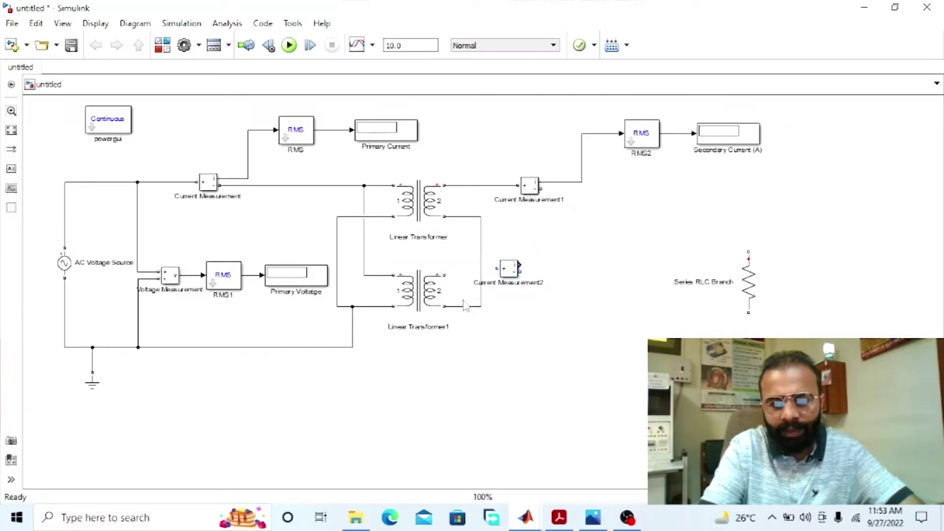
{"action": "left_click", "coordinate": [593, 518]}
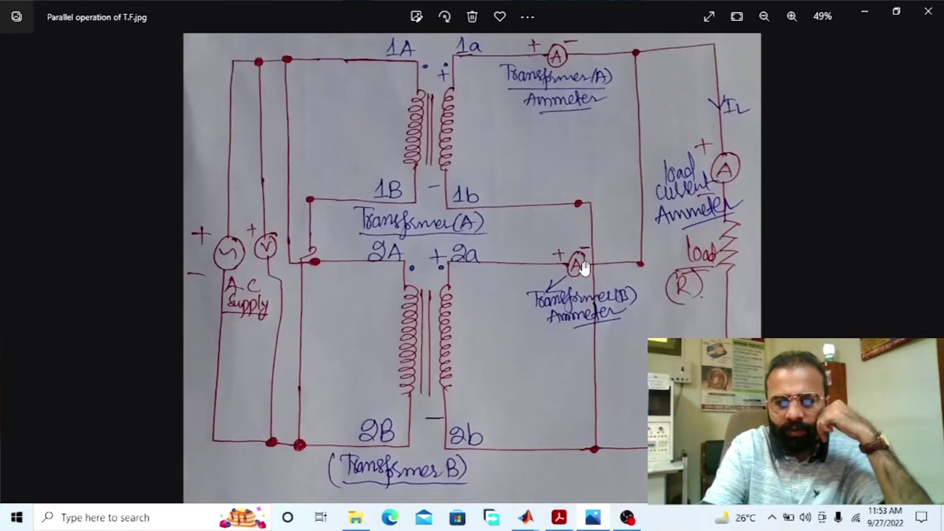
{"action": "left_click", "coordinate": [598, 522]}
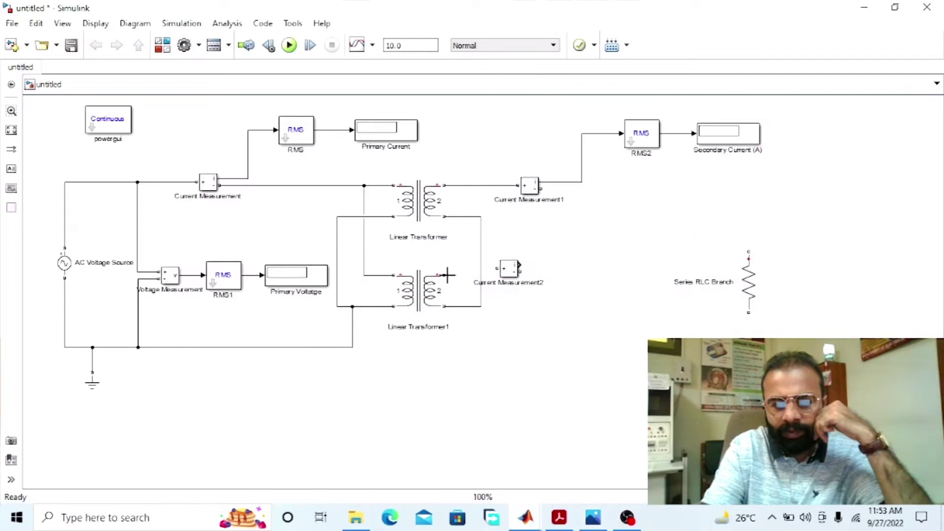
{"action": "mouse_move", "coordinate": [447, 275]}
{"action": "left_mouse_down"}
{"action": "mouse_move", "coordinate": [495, 268]}
{"action": "mouse_move", "coordinate": [509, 277]}
{"action": "left_mouse_up"}
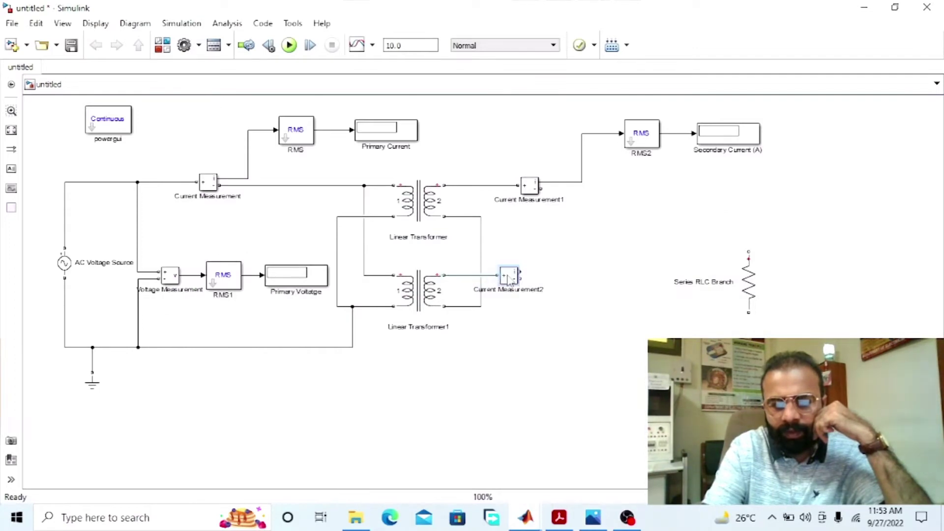
{"action": "left_click", "coordinate": [559, 281]}
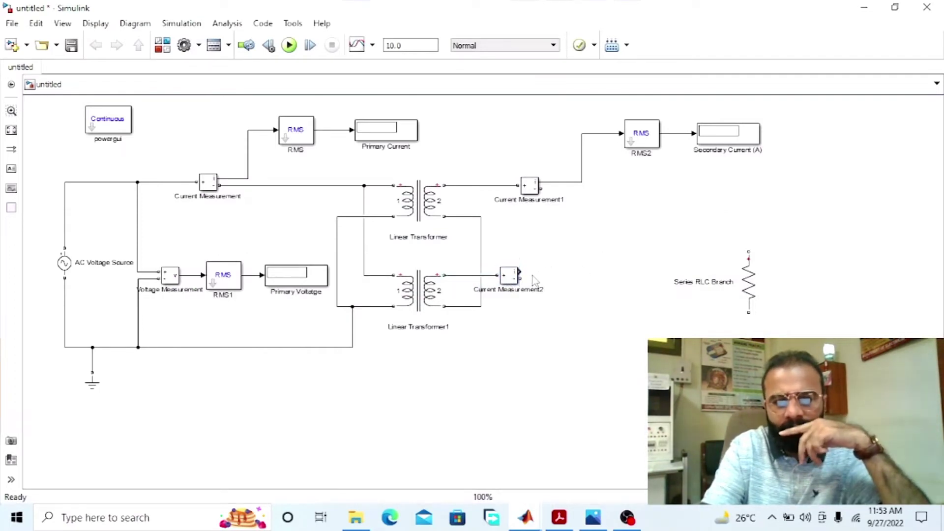
Join the negative terminals of both secondary current meters and wire the Series RLC Branch between that line and the common secondary return line
{"action": "left_click_drag", "start_coordinate": [519, 279], "coordinate": [544, 190]}
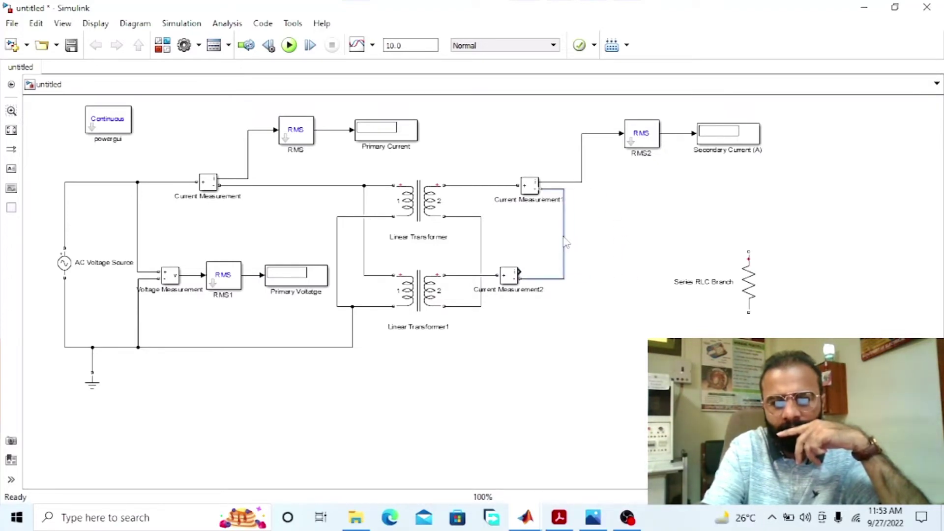
{"action": "left_click", "coordinate": [747, 293]}
{"action": "left_click_drag", "start_coordinate": [747, 294], "coordinate": [744, 279]}
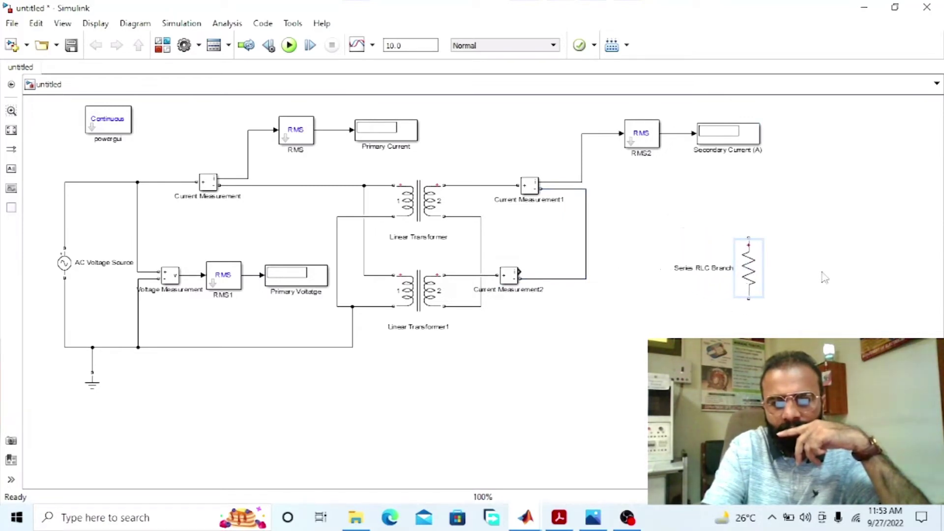
{"action": "left_click", "coordinate": [737, 239]}
{"action": "left_click_drag", "start_coordinate": [747, 236], "coordinate": [590, 190]}
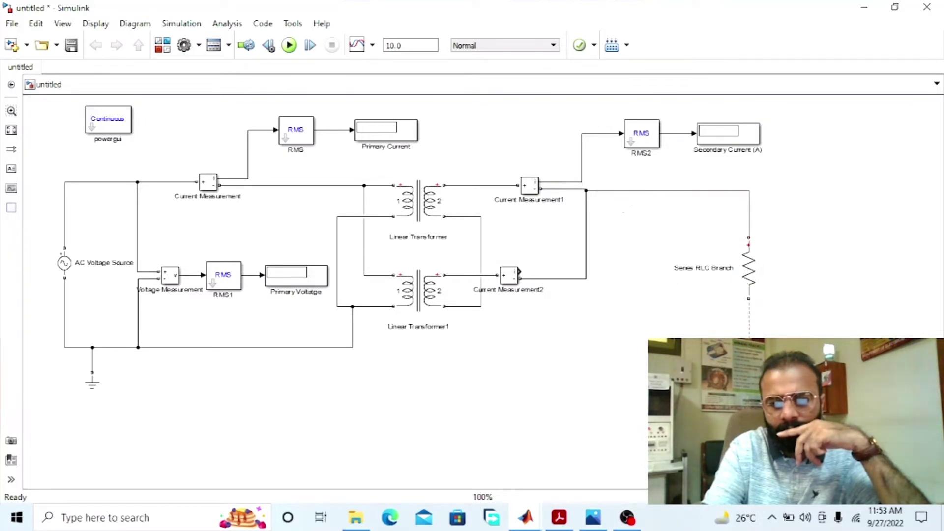
{"action": "left_click_drag", "start_coordinate": [600, 353], "coordinate": [481, 307]}
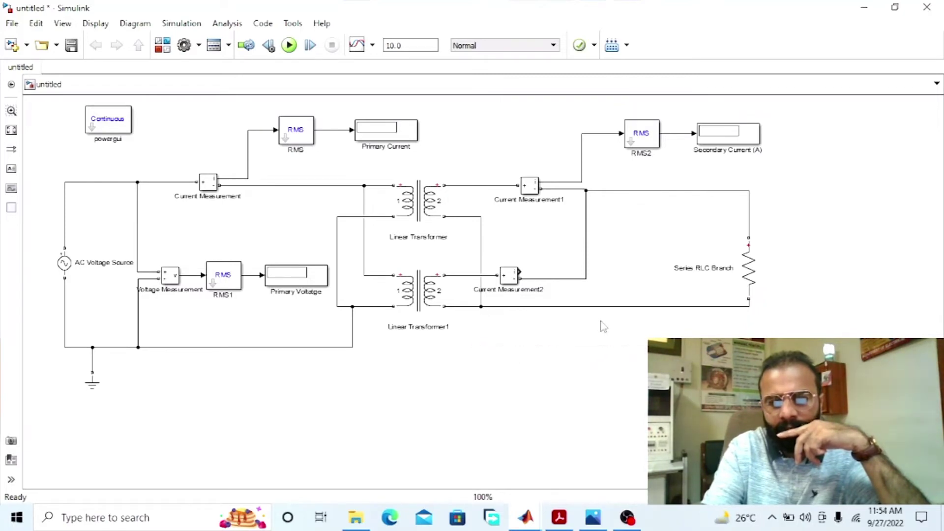
{"action": "left_click_drag", "start_coordinate": [747, 274], "coordinate": [677, 252]}
{"action": "left_click", "coordinate": [735, 264]}
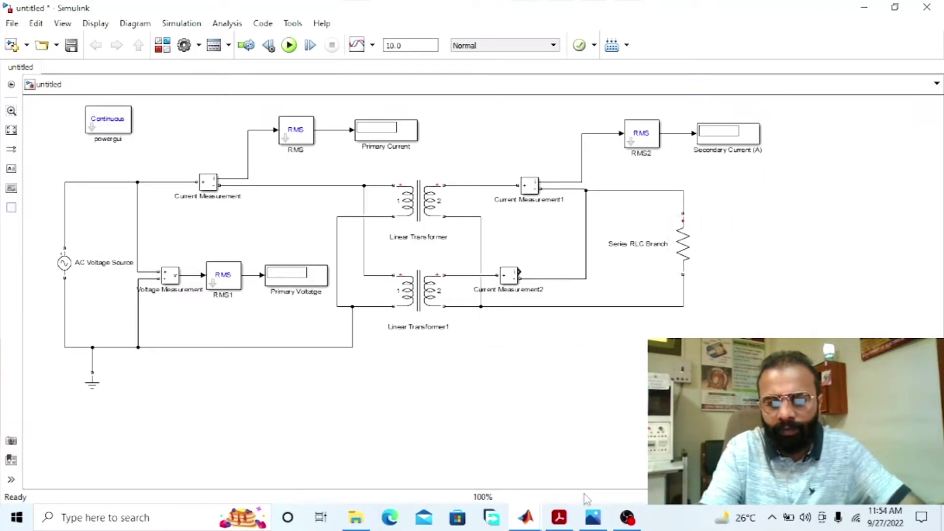
Duplicate the primary Voltage Measurement with its RMS and display, place the copies beside the load and wire the meter across the Series RLC Branch
{"action": "left_click", "coordinate": [593, 517]}
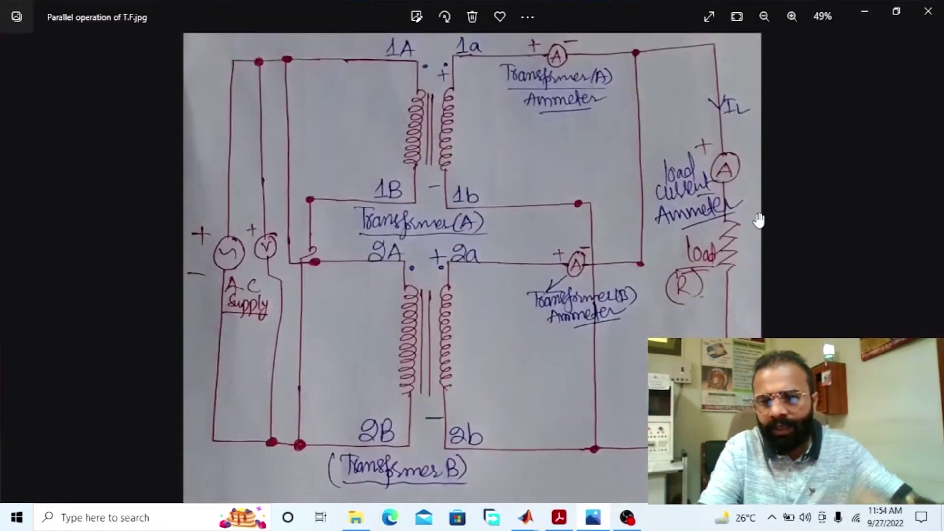
{"action": "key", "text": "alt+F4"}
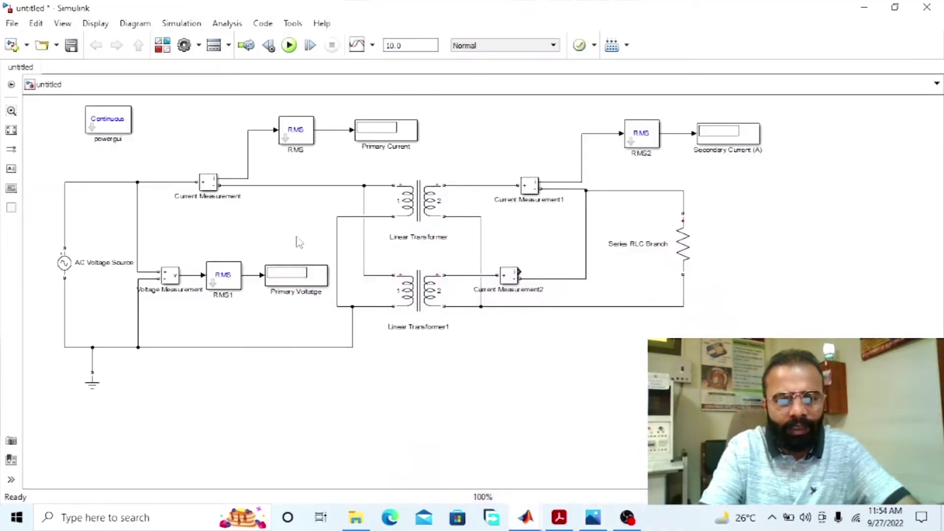
{"action": "left_click_drag", "start_coordinate": [297, 236], "coordinate": [162, 295]}
{"action": "key", "text": "ctrl+c"}
{"action": "key", "text": "ctrl+v"}
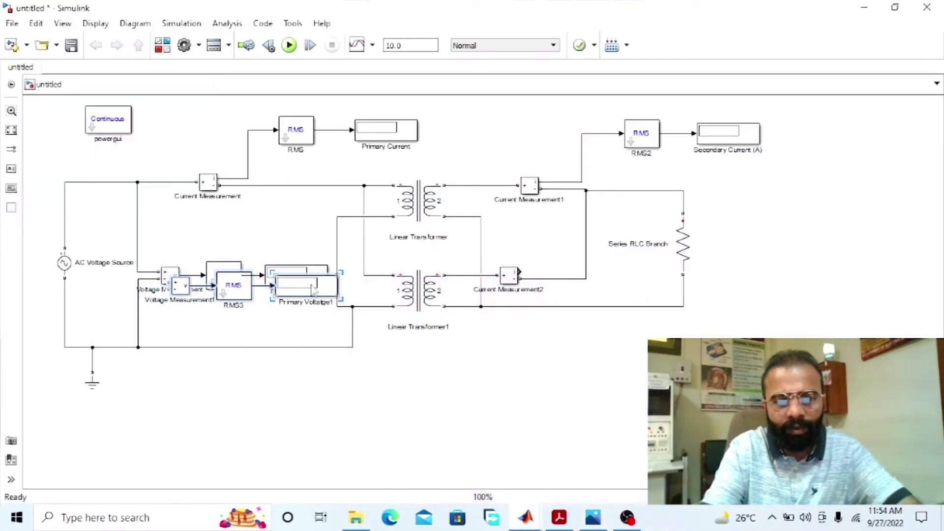
{"action": "left_click_drag", "start_coordinate": [313, 290], "coordinate": [879, 248]}
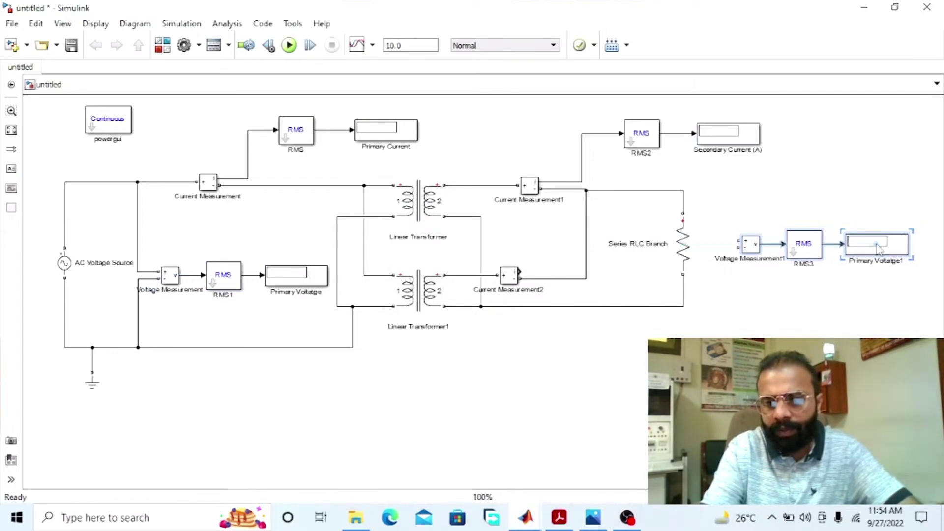
{"action": "left_click_drag", "start_coordinate": [739, 240], "coordinate": [683, 201]}
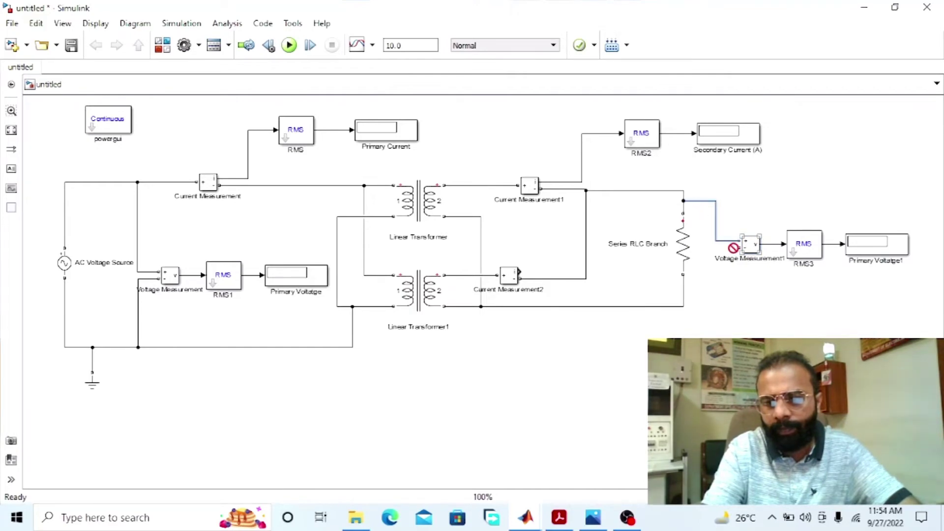
{"action": "left_click_drag", "start_coordinate": [733, 248], "coordinate": [700, 294]}
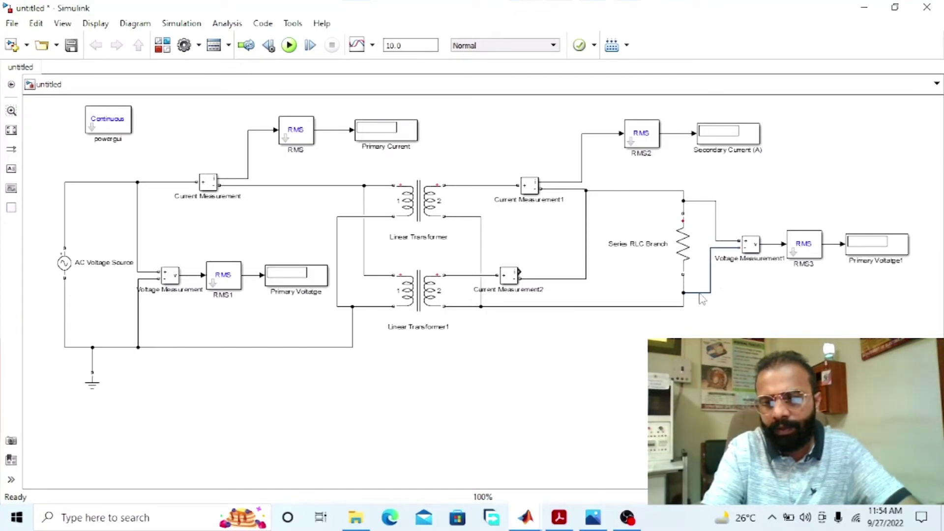
Rename the display connected to RMS3 as Secondary Voltage
{"action": "left_click", "coordinate": [687, 261]}
{"action": "double_click", "coordinate": [878, 260]}
{"action": "type", "text": "Se"}
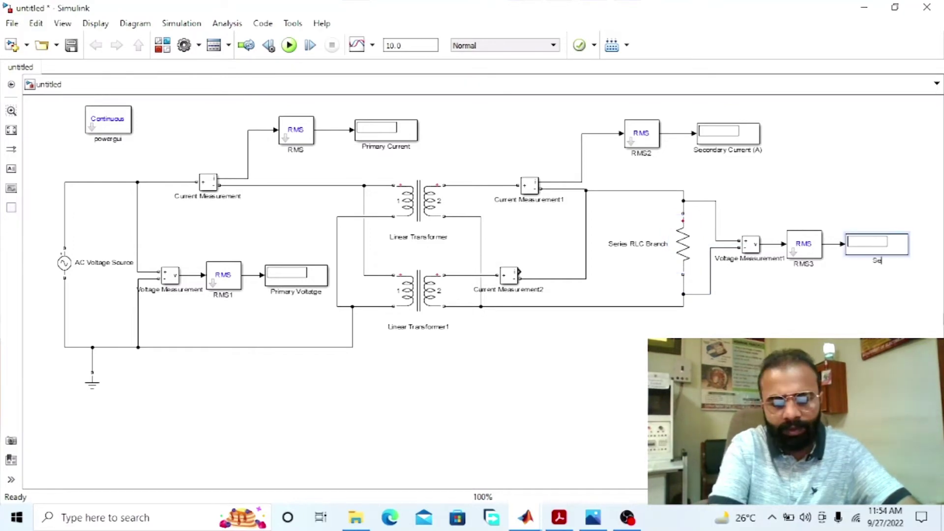
{"action": "type", "text": "co"}
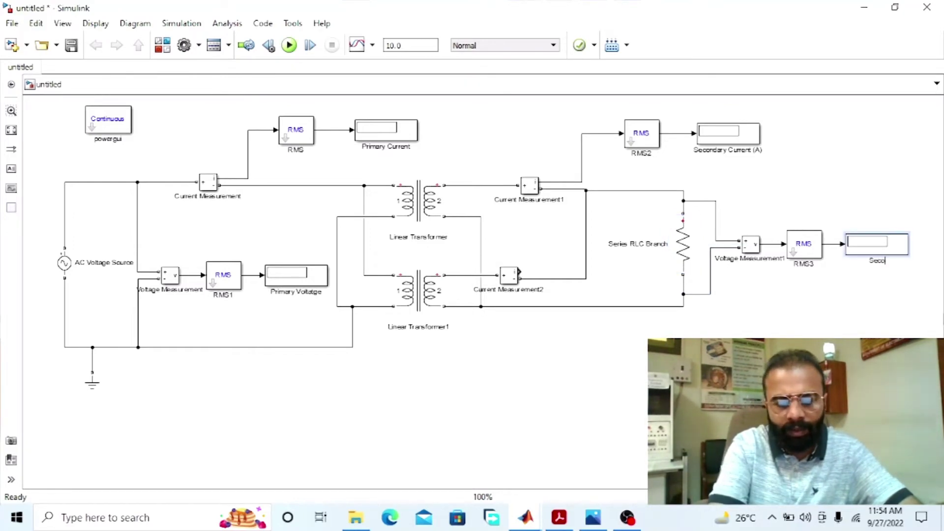
{"action": "type", "text": "ndary Vol"}
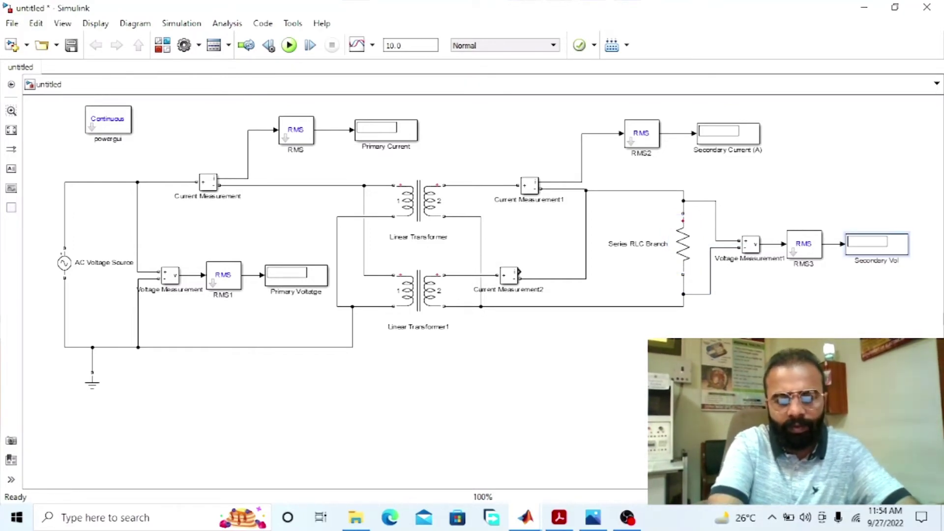
{"action": "type", "text": "tage"}
Following the circuit diagram, replace the wire feeding the Series RLC Branch with a copy of Current Measurement1 connected in series with the load
{"action": "key", "text": "alt+Tab"}
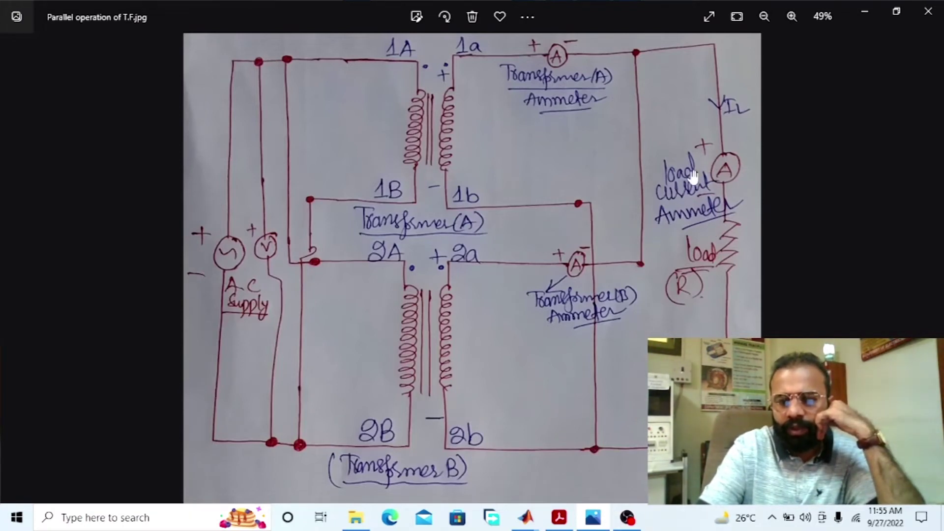
{"action": "key", "text": "alt+Tab"}
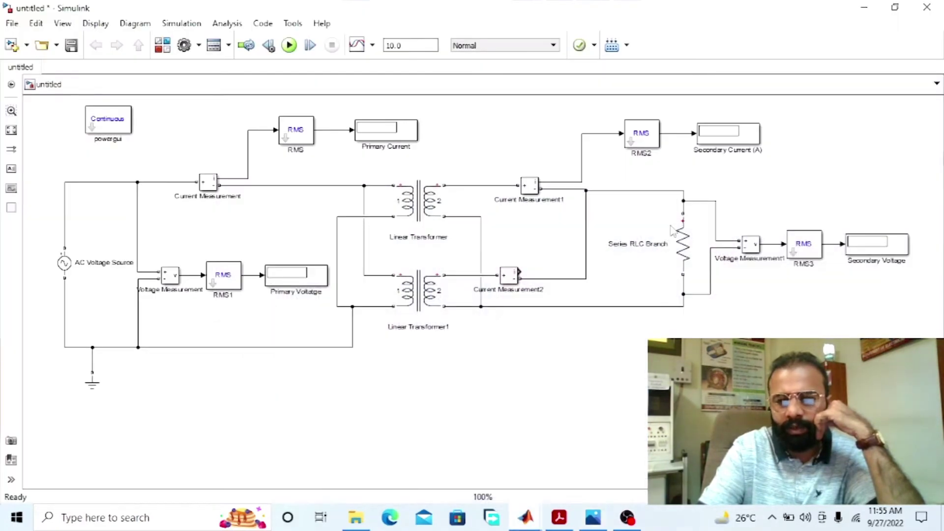
{"action": "left_click", "coordinate": [665, 190]}
{"action": "key", "text": "Delete"}
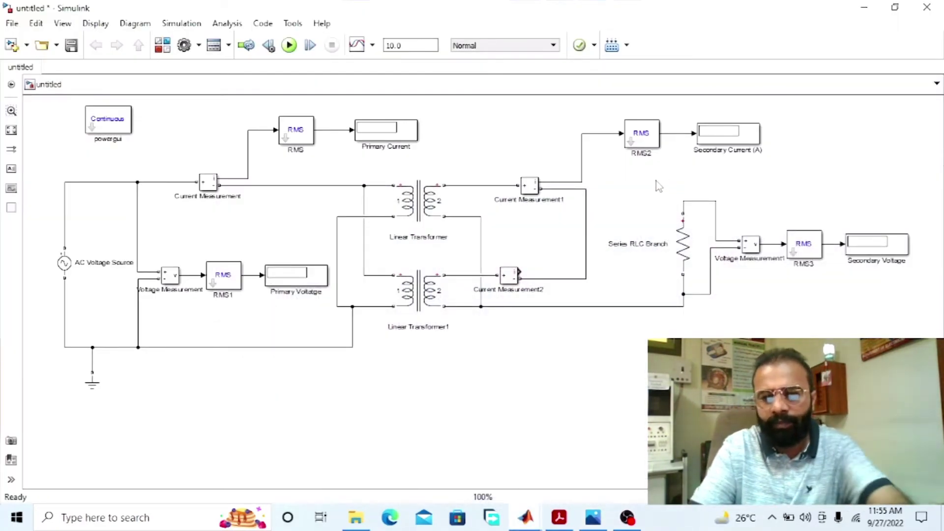
{"action": "left_click", "coordinate": [527, 193]}
{"action": "mouse_move", "coordinate": [527, 193]}
{"action": "left_mouse_down"}
{"action": "mouse_move", "coordinate": [538, 200]}
{"action": "mouse_move", "coordinate": [614, 192]}
{"action": "mouse_move", "coordinate": [594, 187]}
{"action": "mouse_move", "coordinate": [683, 200]}
{"action": "left_mouse_up"}
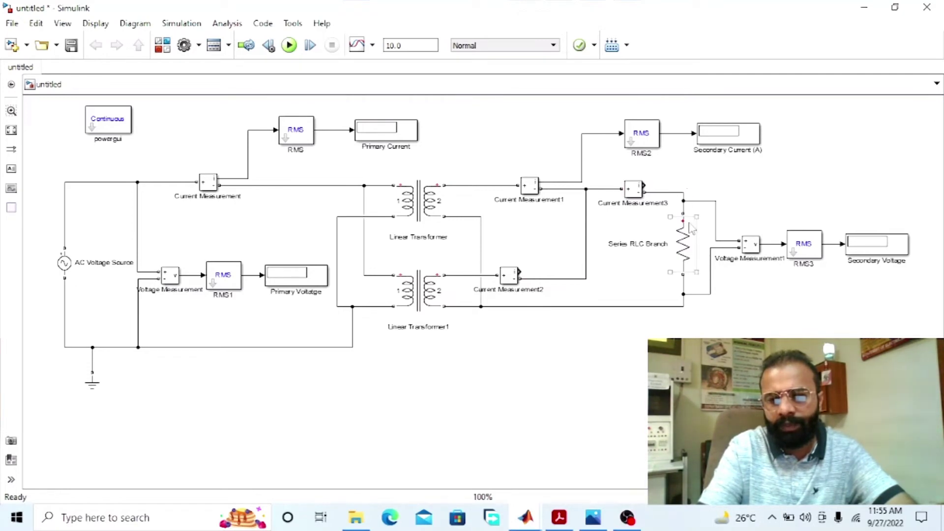
Connect a copy of the RMS block and display to the load current meter's output and rename that display Load Current
{"action": "key", "text": "ctrl+v"}
{"action": "left_click_drag", "start_coordinate": [770, 171], "coordinate": [643, 184]}
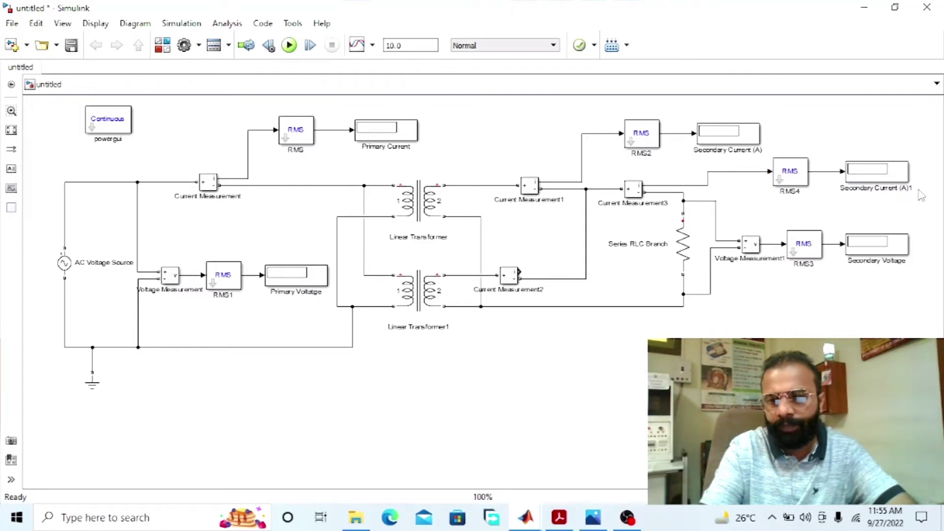
{"action": "left_click", "coordinate": [912, 188]}
{"action": "key", "text": "ctrl+a"}
{"action": "key", "text": "BackSpace"}
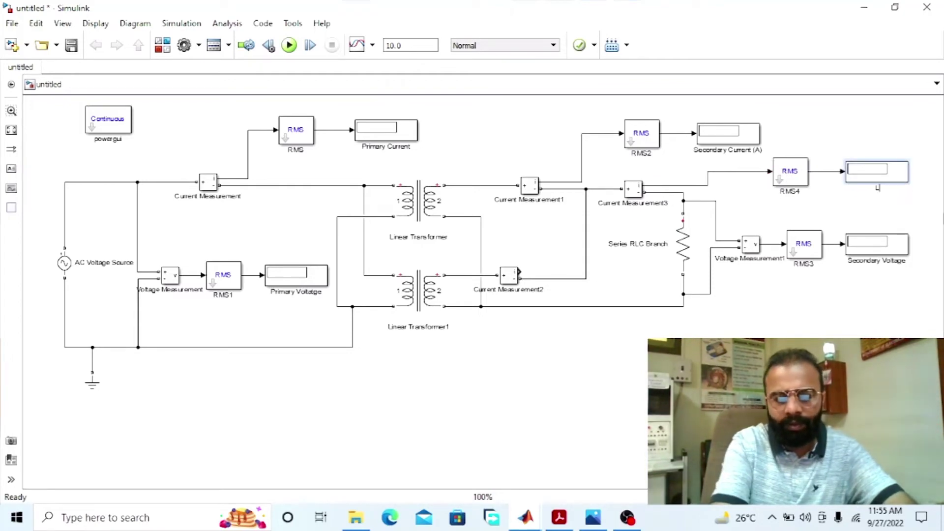
{"action": "type", "text": "Load Curren"}
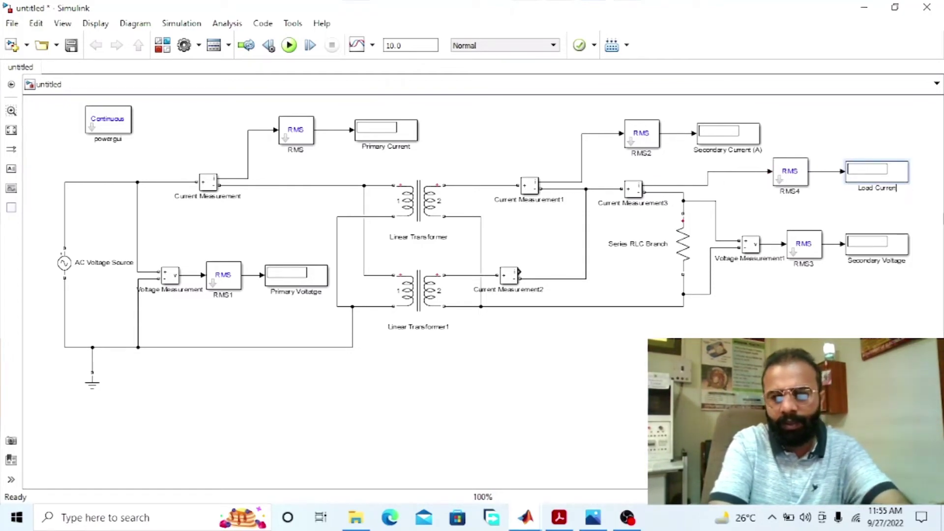
{"action": "type", "text": "t"}
{"action": "left_click", "coordinate": [935, 219]}
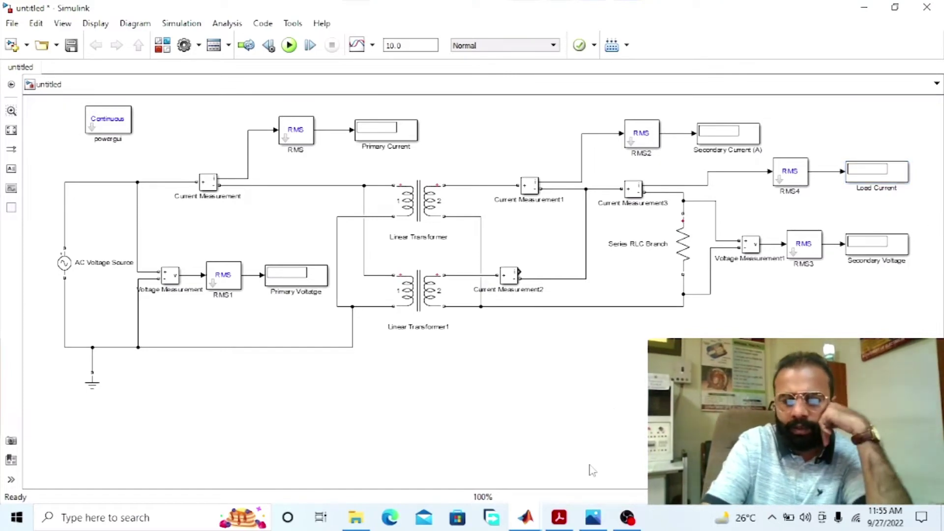
After checking the circuit diagram, duplicate RMS2 with its display below the load circuit and connect Current Measurement2's signal output to it
{"action": "left_click", "coordinate": [593, 517]}
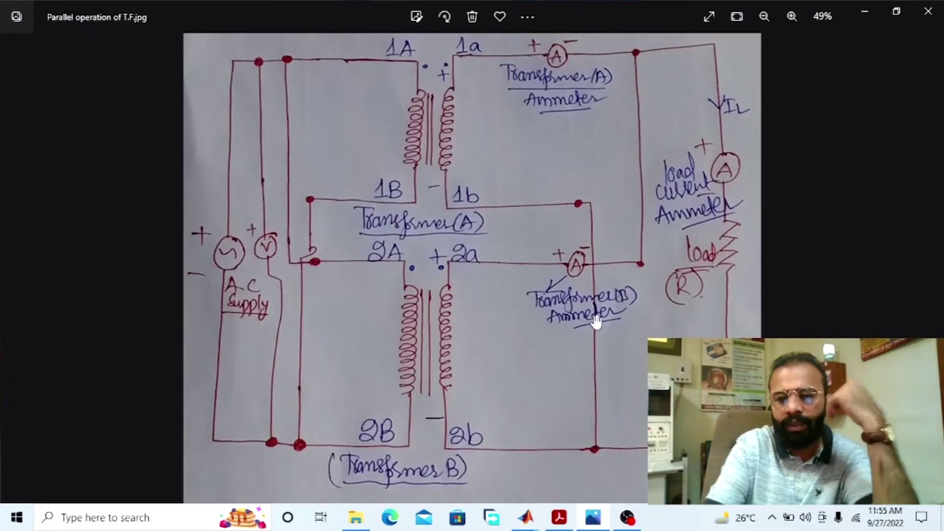
{"action": "key", "text": "alt+Tab"}
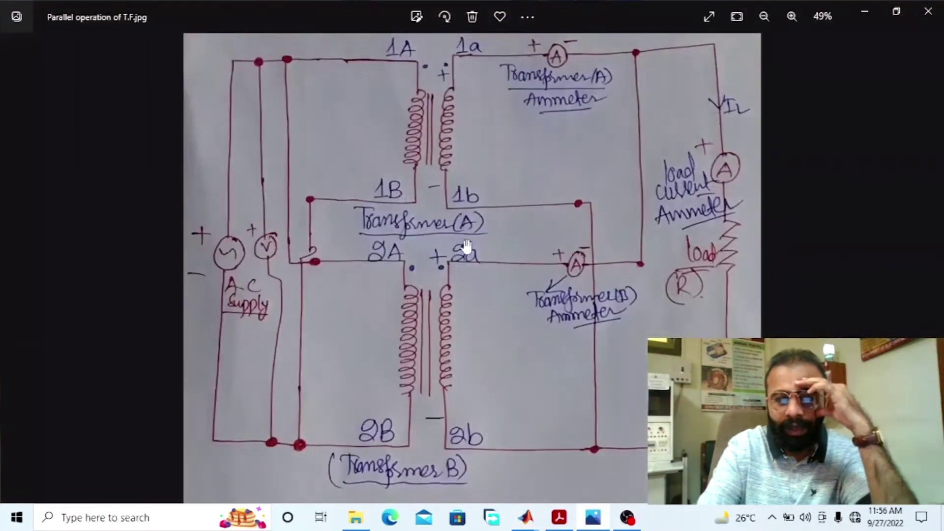
{"action": "left_click", "coordinate": [593, 518]}
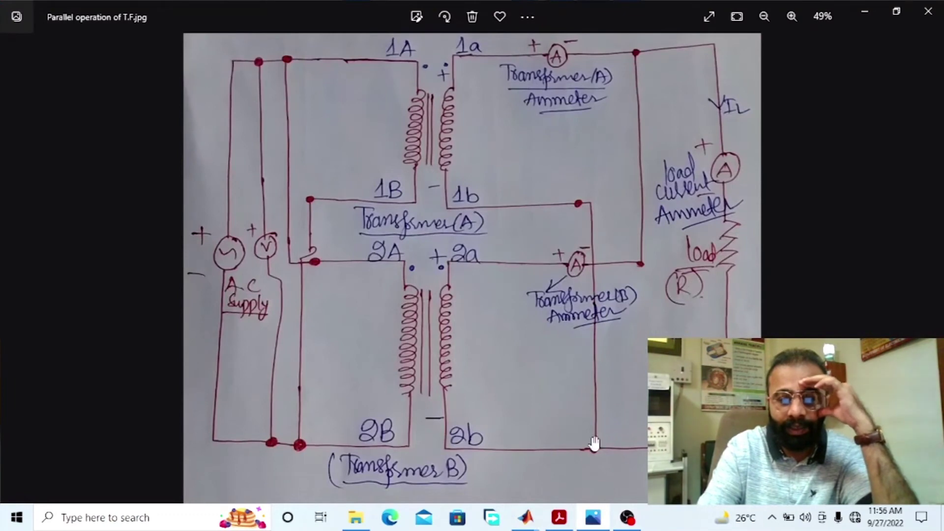
{"action": "left_click", "coordinate": [585, 528]}
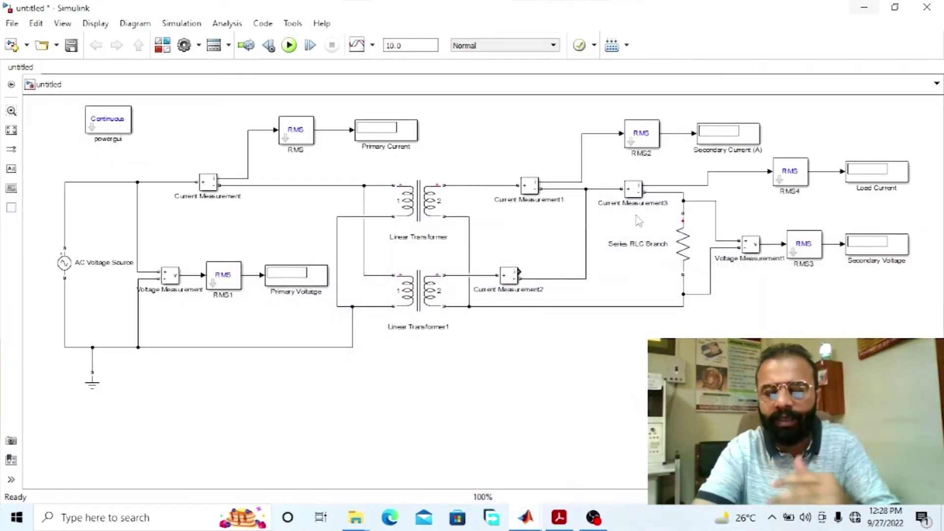
{"action": "left_click_drag", "start_coordinate": [766, 111], "coordinate": [620, 166]}
{"action": "key", "text": "ctrl+c"}
{"action": "key", "text": "ctrl+v"}
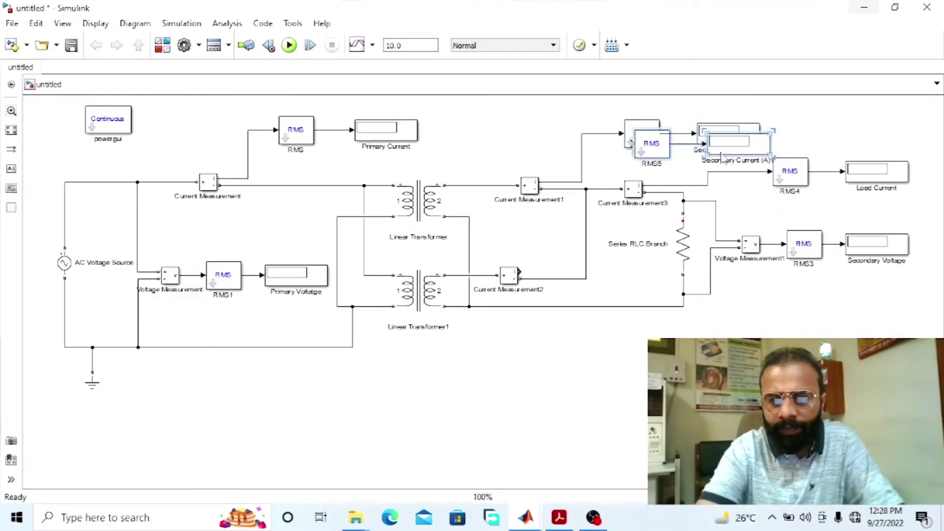
{"action": "left_click_drag", "start_coordinate": [726, 153], "coordinate": [671, 341]}
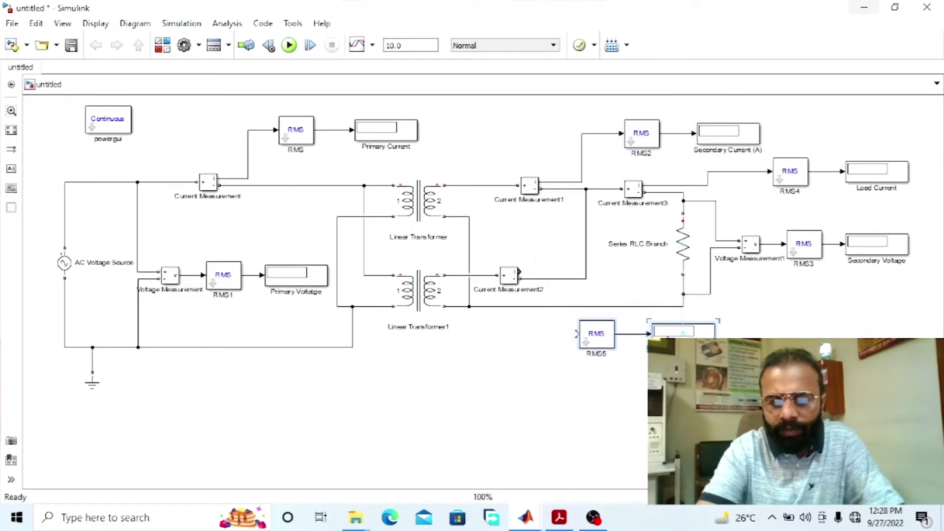
{"action": "left_click_drag", "start_coordinate": [519, 279], "coordinate": [573, 333]}
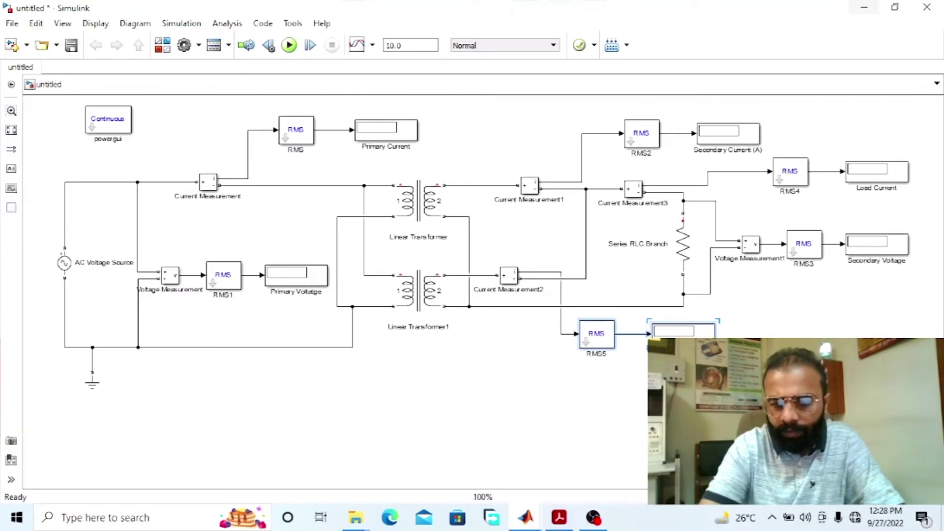
{"action": "left_click", "coordinate": [749, 312]}
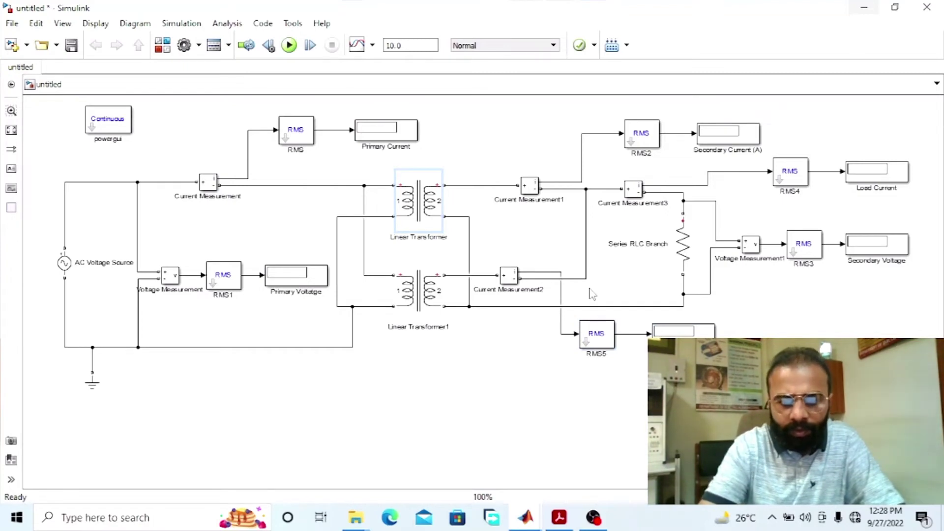
Rename the upper Linear Transformer block as Transformer A
{"action": "key", "text": "BackSpace"}
{"action": "key", "text": "BackSpace"}
{"action": "key", "text": "BackSpace"}
{"action": "key", "text": "BackSpace"}
{"action": "key", "text": "BackSpace"}
{"action": "key", "text": "BackSpace"}
{"action": "key", "text": "BackSpace"}
{"action": "key", "text": "BackSpace"}
{"action": "key", "text": "BackSpace"}
{"action": "key", "text": "BackSpace"}
{"action": "key", "text": "BackSpace"}
{"action": "key", "text": "BackSpace"}
{"action": "key", "text": "BackSpace"}
{"action": "key", "text": "BackSpace"}
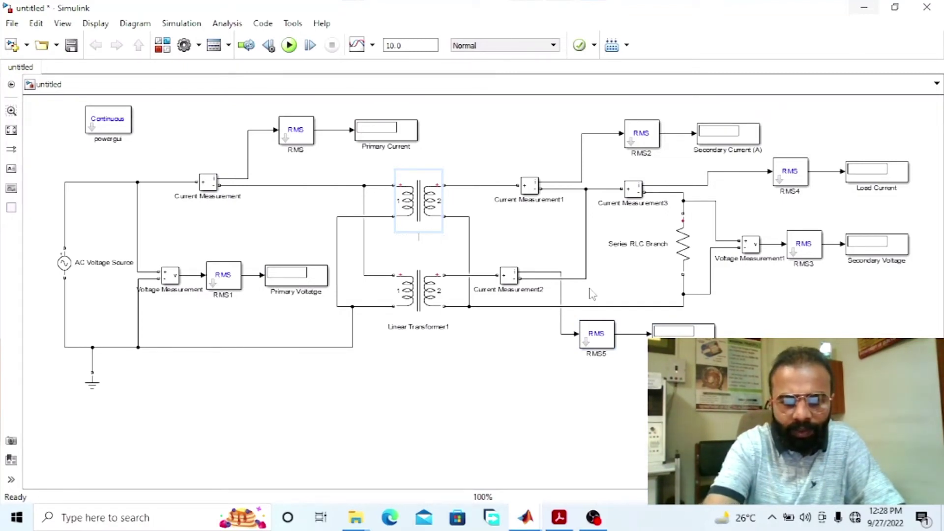
{"action": "type", "text": "Transfor"}
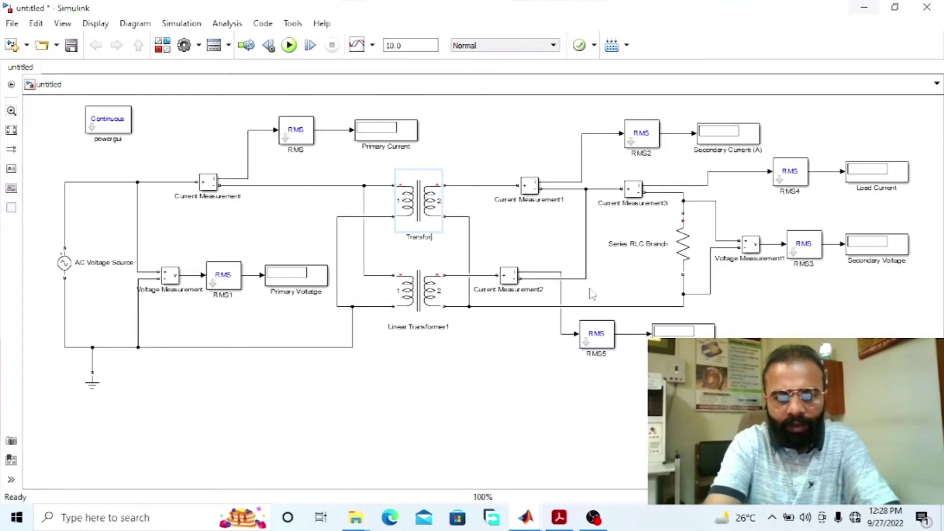
{"action": "type", "text": "mer A"}
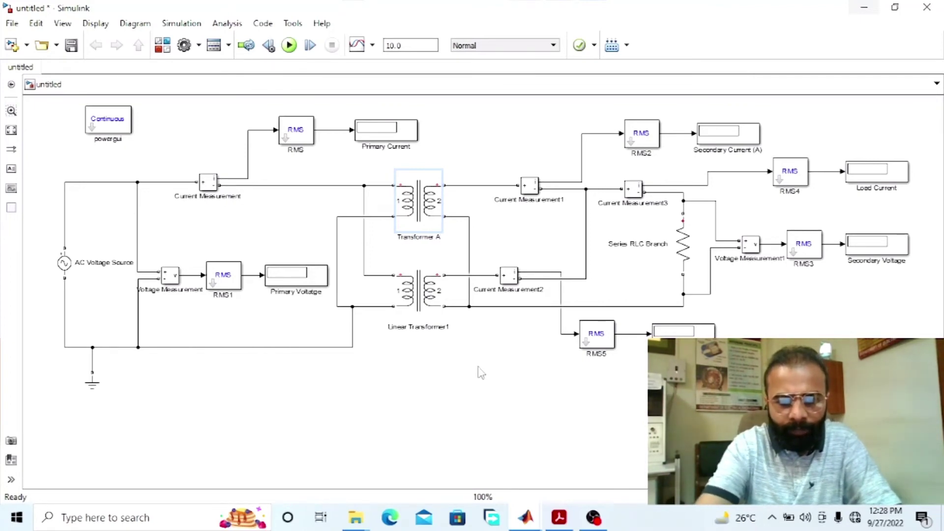
{"action": "left_click", "coordinate": [481, 372]}
Rename the lower Linear Transformer1 block as Transformer B
{"action": "left_click", "coordinate": [439, 266]}
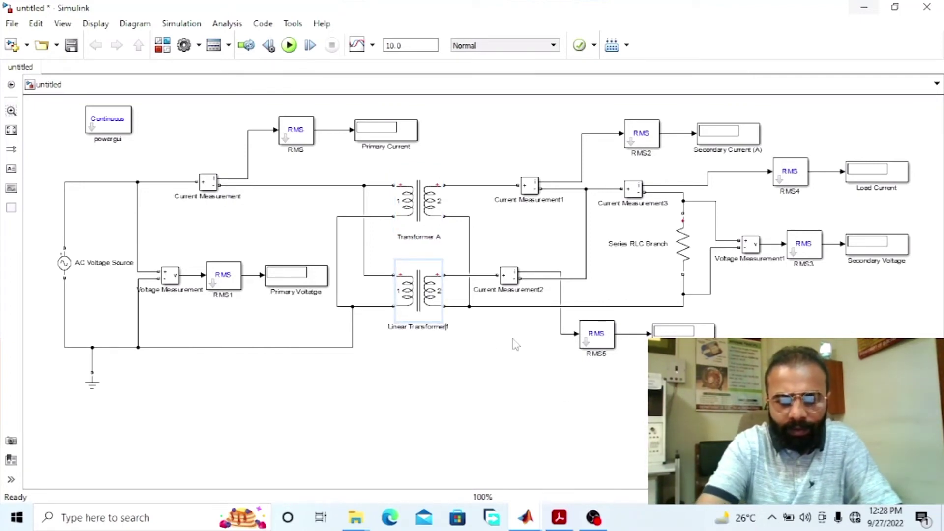
{"action": "key", "text": "BackSpace"}
{"action": "key", "text": "BackSpace"}
{"action": "key", "text": "BackSpace"}
{"action": "key", "text": "BackSpace"}
{"action": "key", "text": "BackSpace"}
{"action": "key", "text": "BackSpace"}
{"action": "key", "text": "BackSpace"}
{"action": "key", "text": "BackSpace"}
{"action": "key", "text": "BackSpace"}
{"action": "key", "text": "BackSpace"}
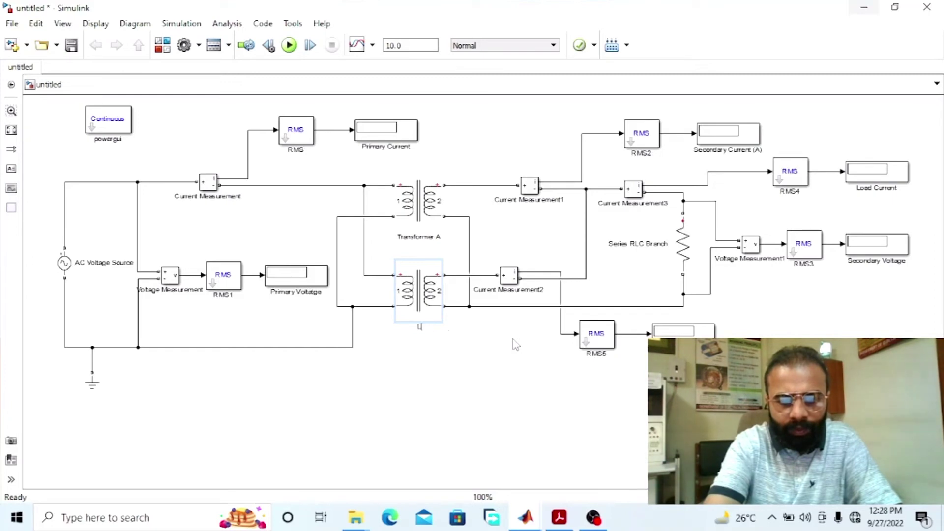
{"action": "key", "text": "BackSpace"}
{"action": "type", "text": "Transf"}
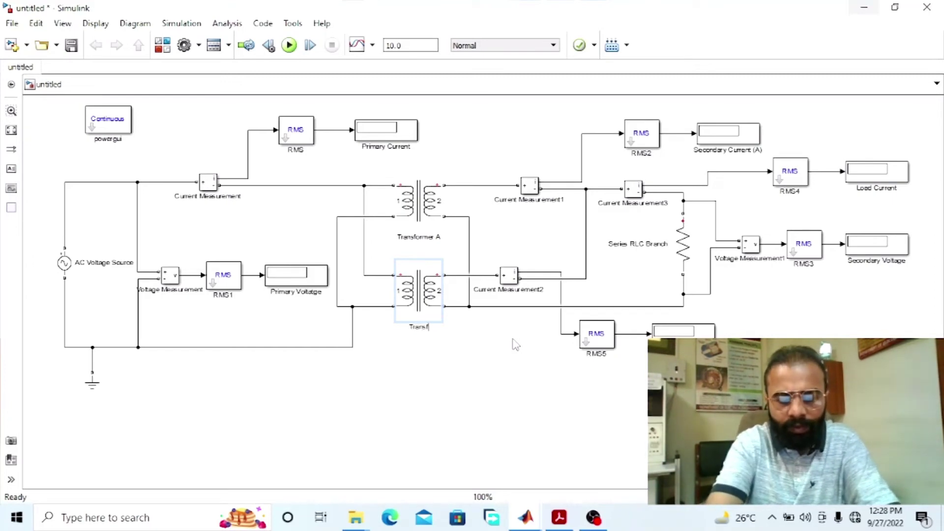
{"action": "type", "text": "ormer B"}
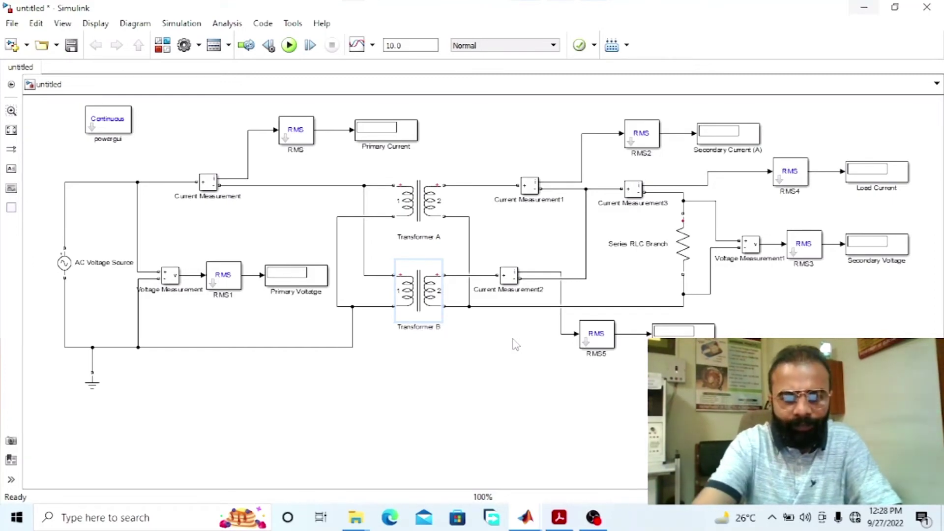
{"action": "left_click", "coordinate": [489, 376]}
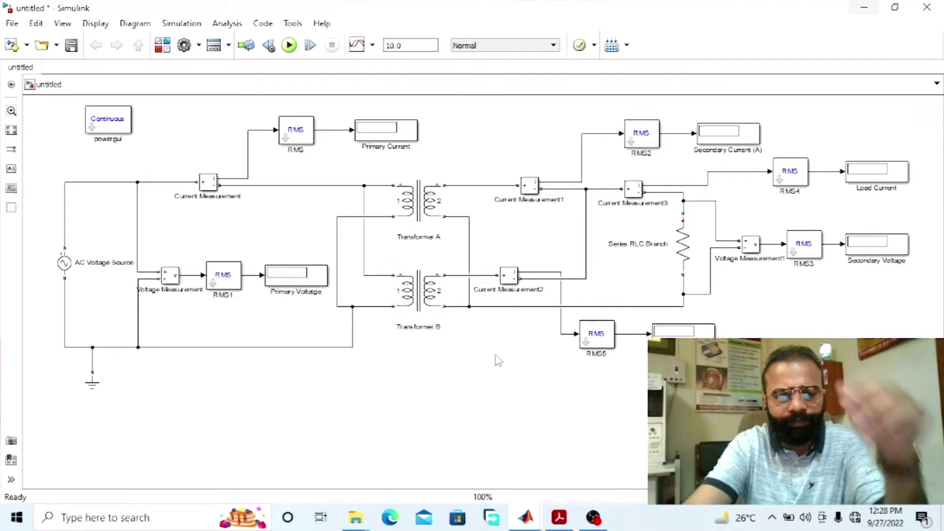
Set Transformer A's nominal power and frequency to [ 5e3 50 ] in its block parameters
{"action": "double_click", "coordinate": [418, 202]}
{"action": "left_click", "coordinate": [496, 168]}
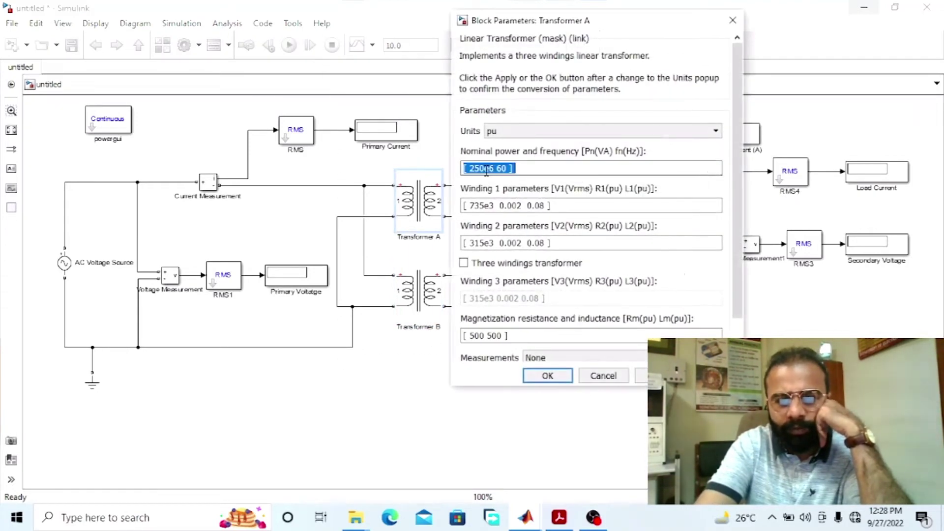
{"action": "key", "text": "BackSpace"}
{"action": "key", "text": "BackSpace"}
{"action": "key", "text": "BackSpace"}
{"action": "key", "text": "BackSpace"}
{"action": "key", "text": "BackSpace"}
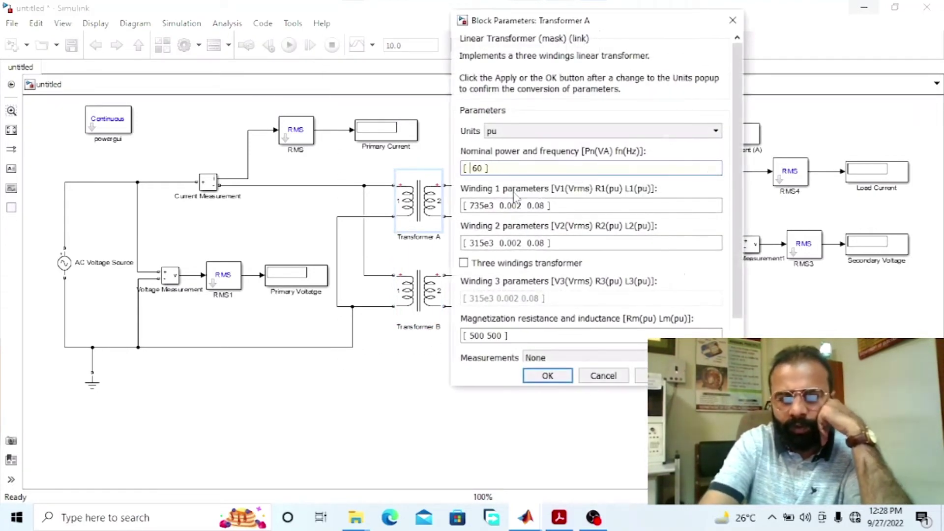
{"action": "type", "text": "5e"}
{"action": "type", "text": "3 5"}
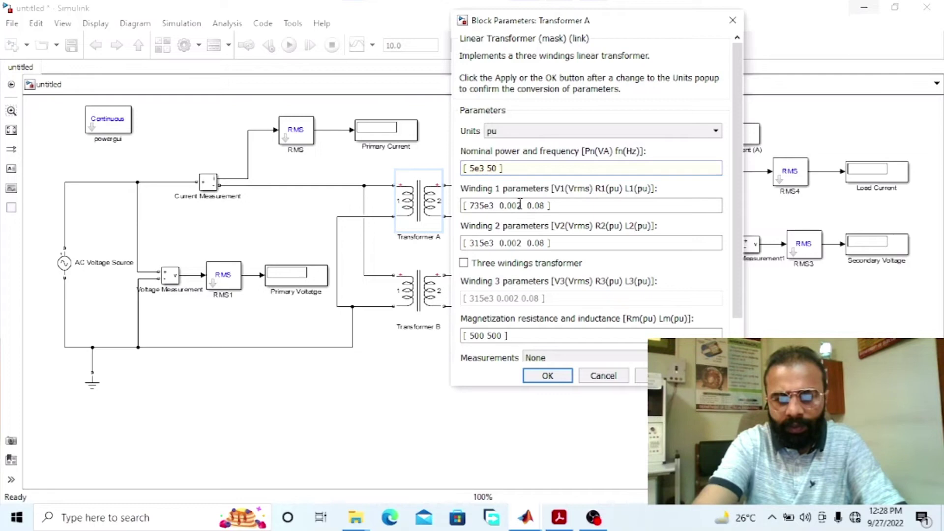
Set Transformer A's winding 1 voltage to 1000 and its winding 2 voltage to 440, keeping each winding's resistance and inductance entries
{"action": "double_click", "coordinate": [491, 205]}
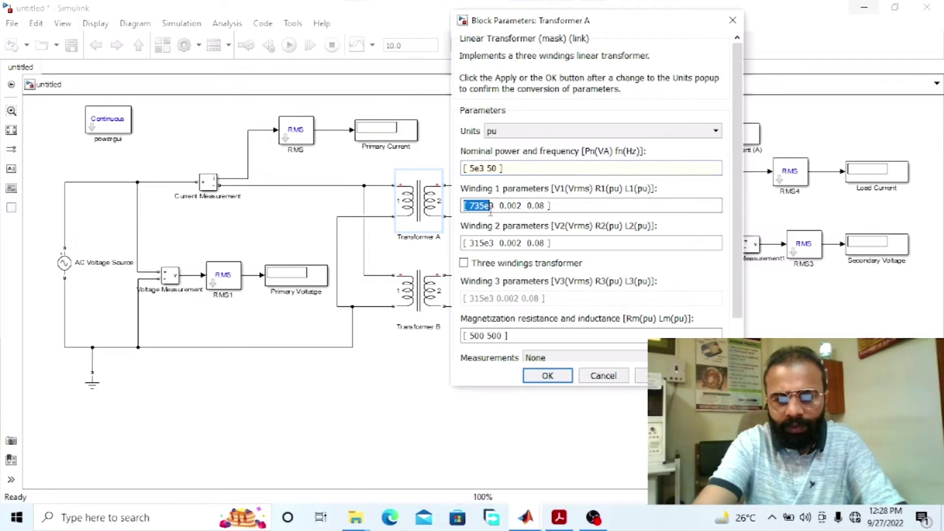
{"action": "left_click", "coordinate": [493, 206]}
{"action": "double_click", "coordinate": [487, 206]}
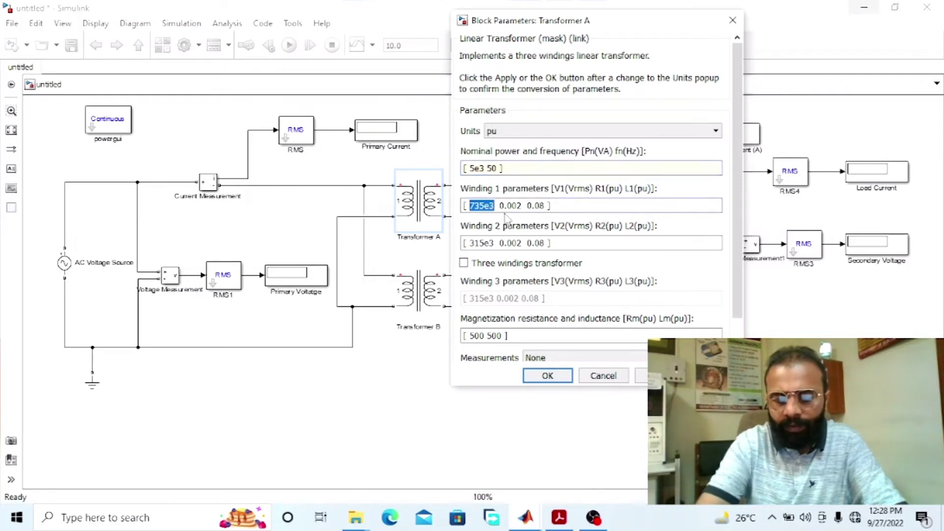
{"action": "type", "text": "1000"}
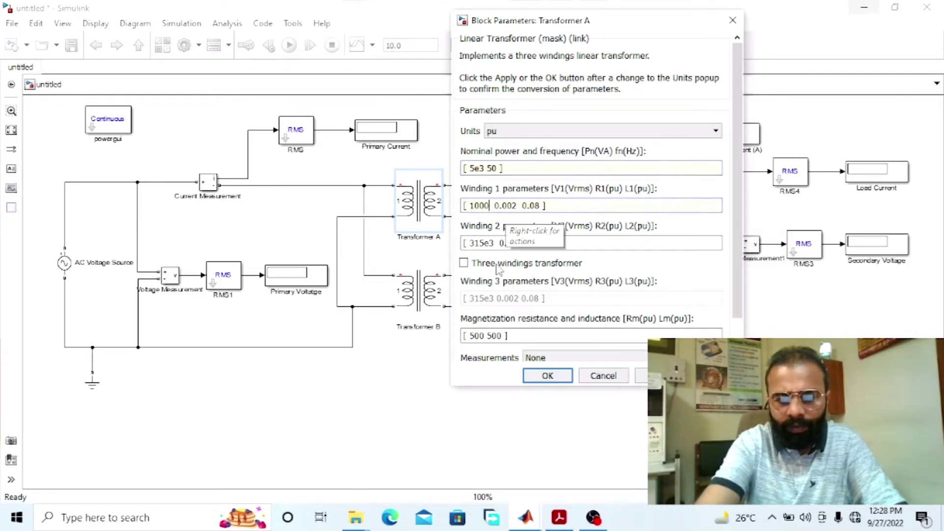
{"action": "double_click", "coordinate": [489, 244]}
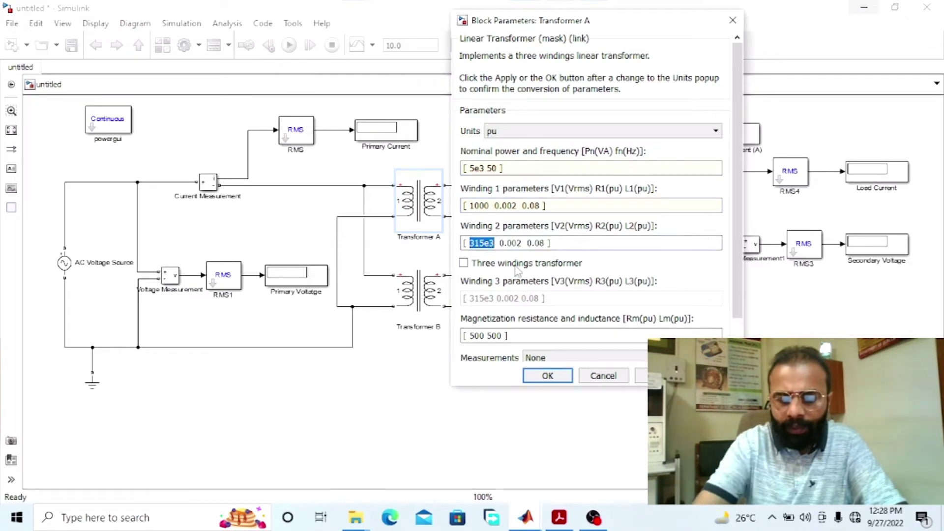
{"action": "type", "text": "440"}
{"action": "key", "text": "Return"}
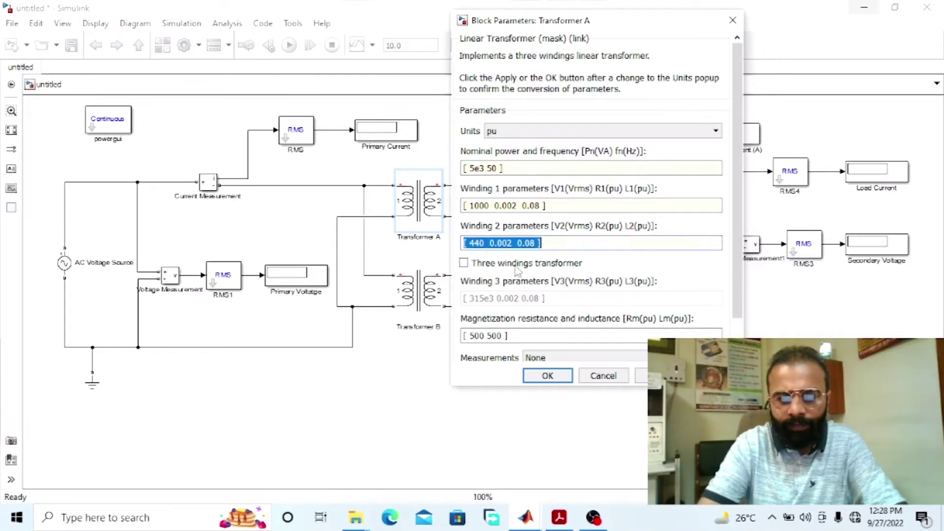
Set Transformer B's nominal power and frequency to [ 5e3 50 ] in its block parameters
{"action": "double_click", "coordinate": [417, 292]}
{"action": "type", "text": "5e3 "}
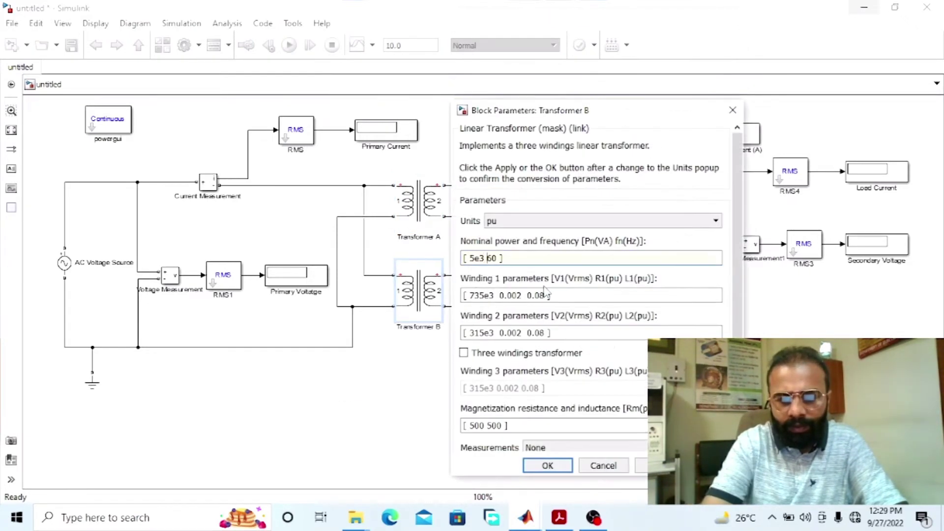
{"action": "type", "text": "5"}
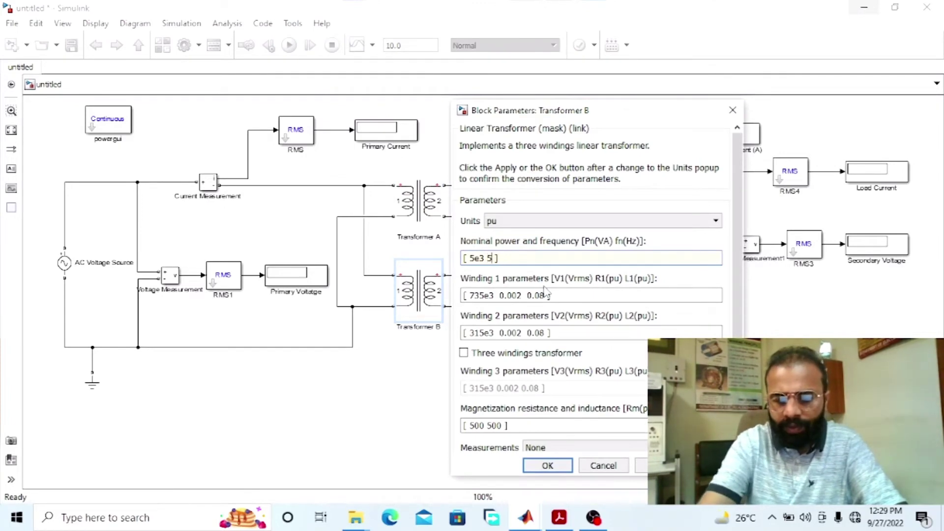
{"action": "key", "text": "Tab"}
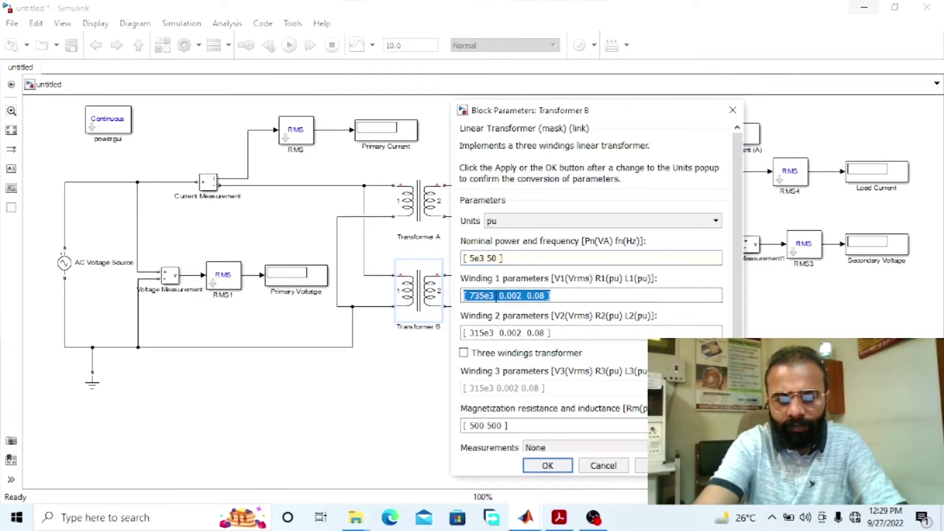
Set Transformer B's winding 1 voltage to 1000, keeping its resistance and inductance entries
{"action": "left_click", "coordinate": [495, 297]}
{"action": "key", "text": "BackSpace"}
{"action": "key", "text": "BackSpace"}
{"action": "key", "text": "BackSpace"}
{"action": "key", "text": "BackSpace"}
{"action": "key", "text": "BackSpace"}
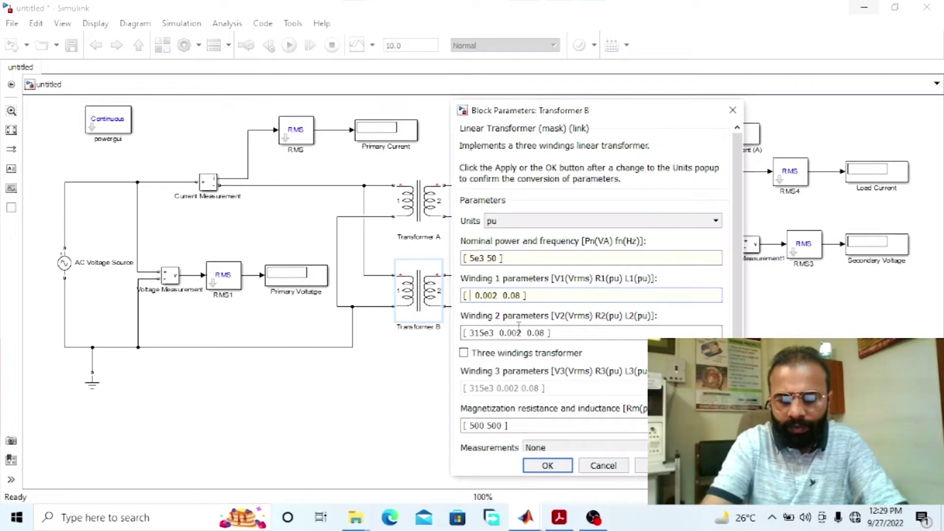
{"action": "type", "text": "1000"}
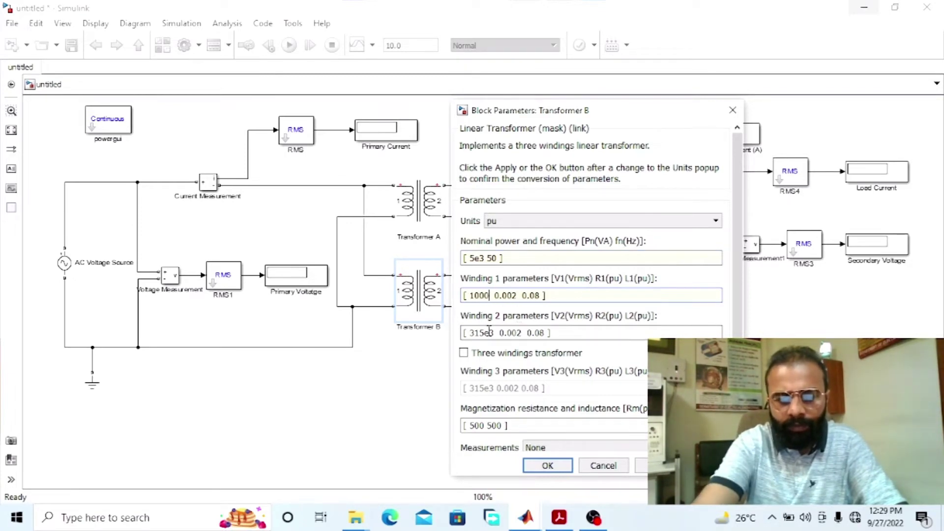
Set Transformer B's winding 2 voltage to 440, keeping its resistance and inductance entries, and accept the block parameters
{"action": "key", "text": "Tab"}
{"action": "left_click", "coordinate": [490, 331]}
{"action": "key", "text": "BackSpace"}
{"action": "key", "text": "BackSpace"}
{"action": "key", "text": "BackSpace"}
{"action": "key", "text": "BackSpace"}
{"action": "key", "text": "BackSpace"}
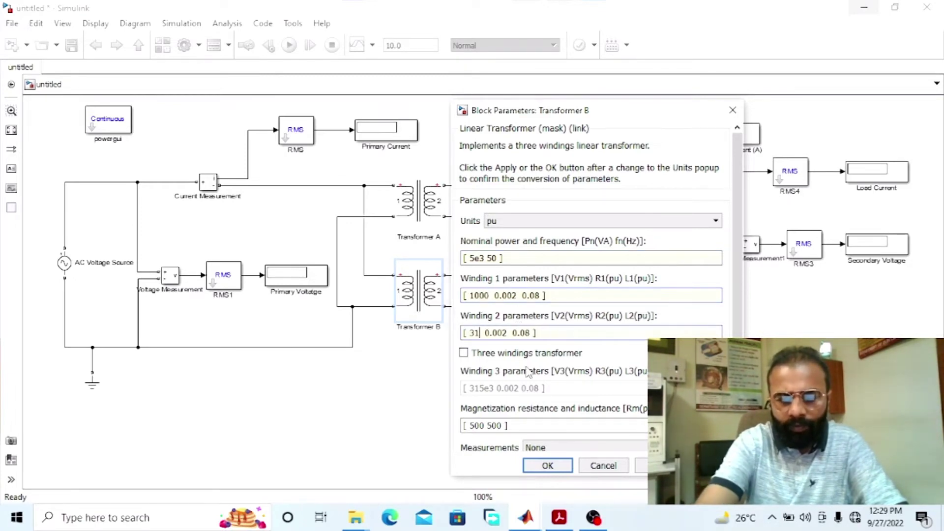
{"action": "type", "text": "440"}
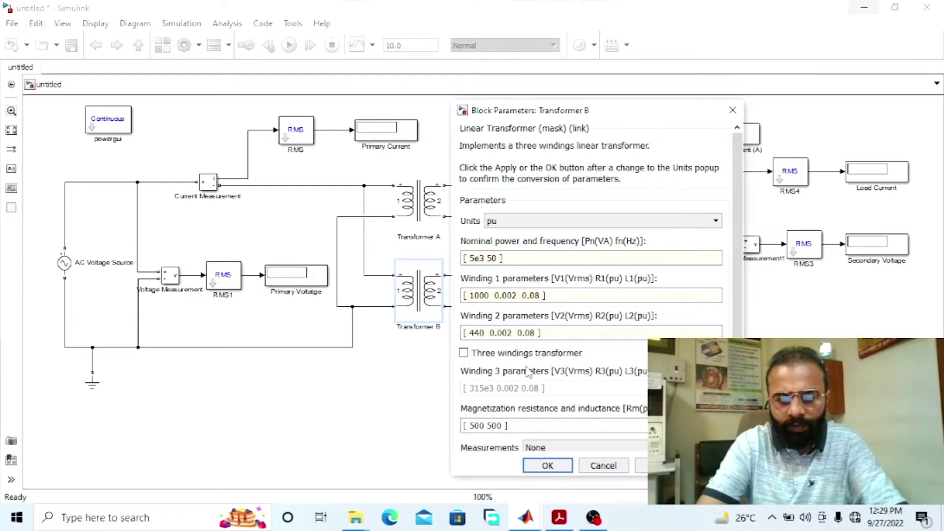
{"action": "key", "text": "Return"}
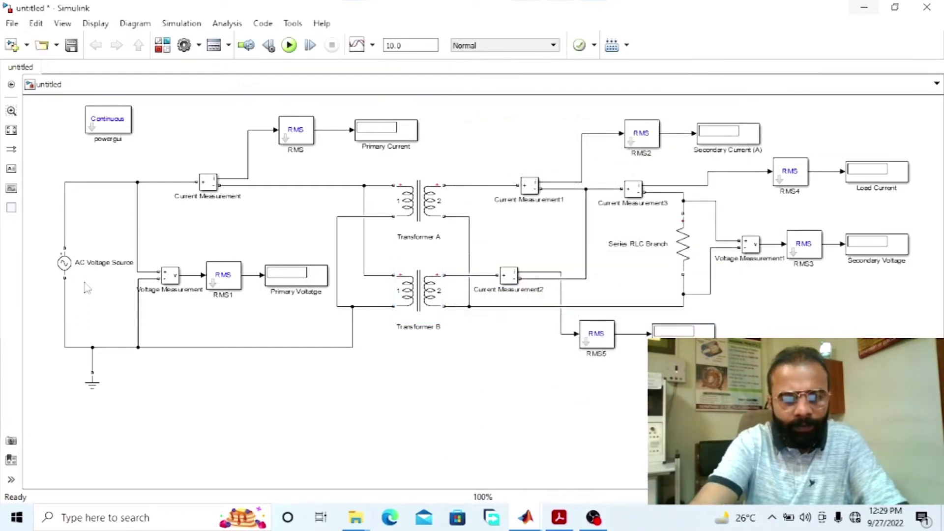
Set the AC Voltage Source's peak amplitude to 1000 V and accept its block parameters
{"action": "double_click", "coordinate": [64, 262]}
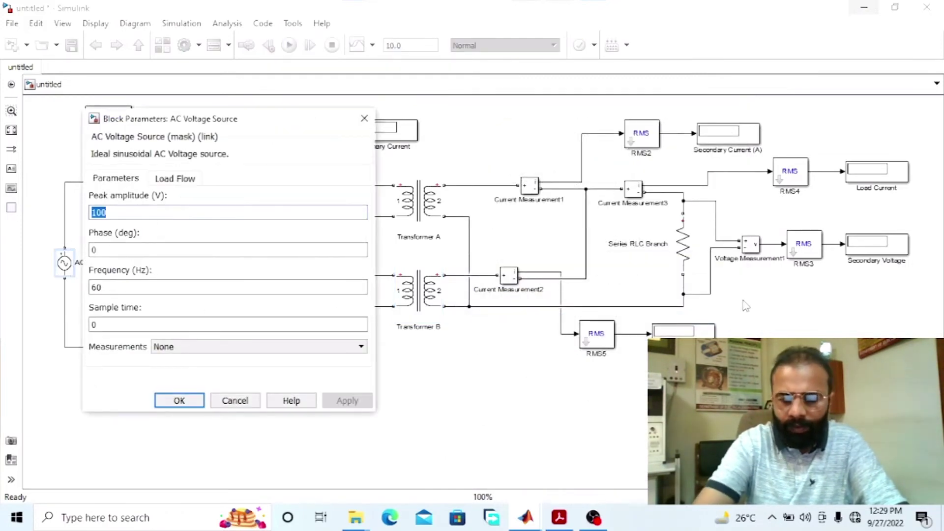
{"action": "type", "text": "1000"}
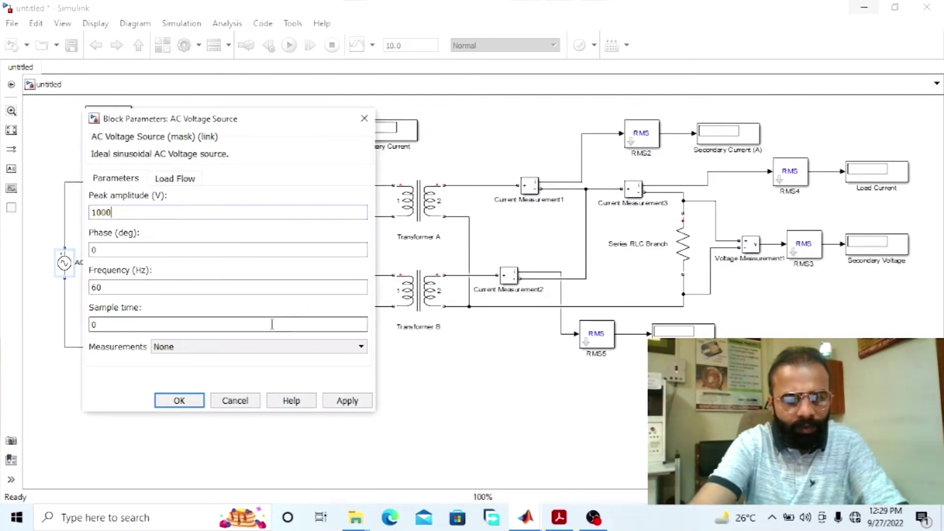
{"action": "key", "text": "Tab"}
{"action": "key", "text": "Tab"}
{"action": "key", "text": "Return"}
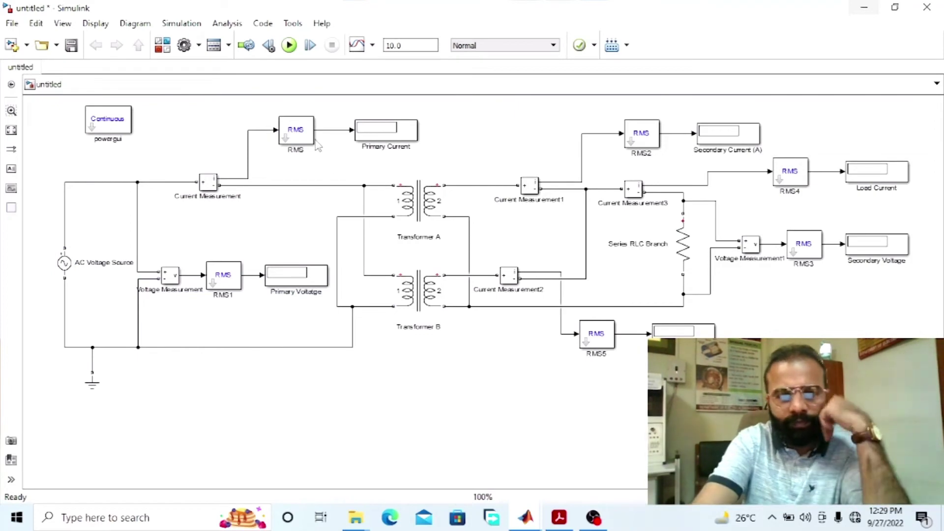
Set the fundamental frequency to 50 Hz in the RMS and RMS1 blocks on the primary side
{"action": "double_click", "coordinate": [296, 135]}
{"action": "double_click", "coordinate": [352, 166]}
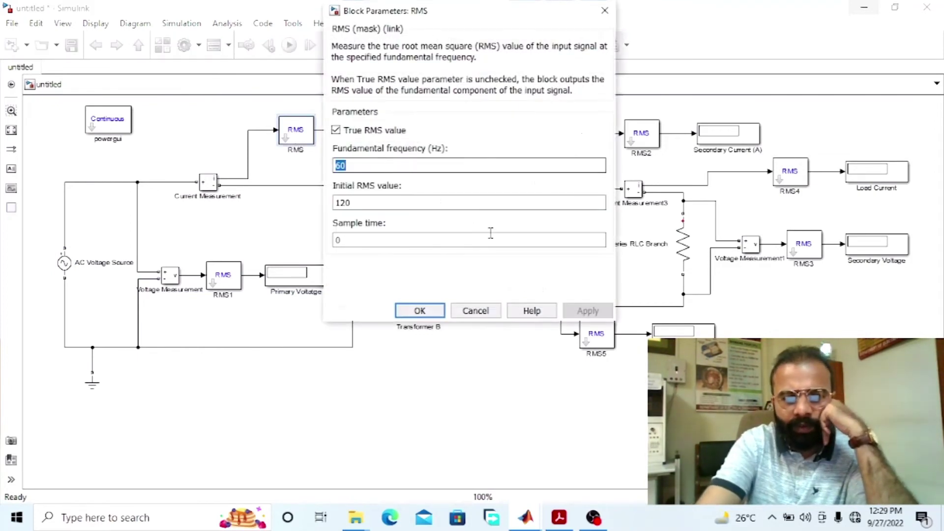
{"action": "type", "text": "50"}
{"action": "key", "text": "Return"}
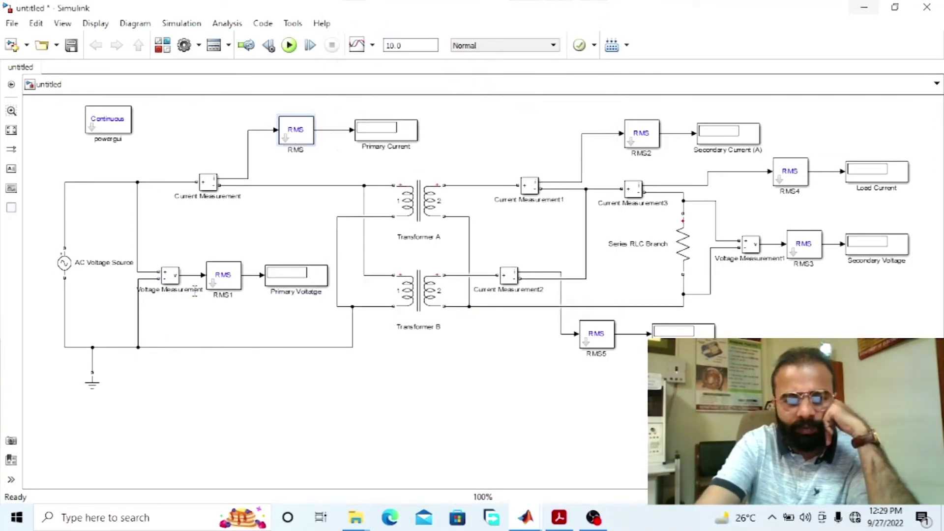
{"action": "double_click", "coordinate": [217, 279]}
{"action": "double_click", "coordinate": [295, 276]}
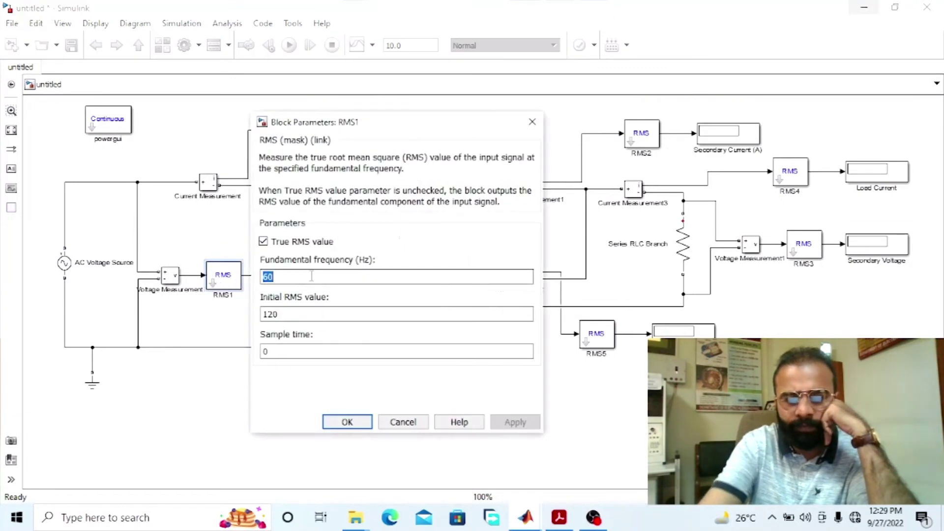
{"action": "type", "text": "50"}
{"action": "key", "text": "Return"}
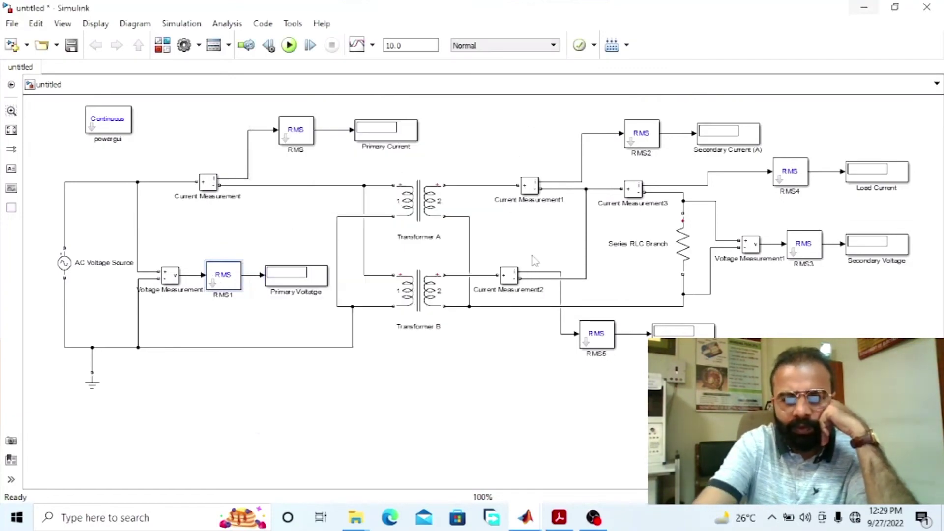
Set the fundamental frequency to 50 Hz in the RMS2 and RMS5 blocks that measure the two transformers' secondary currents
{"action": "double_click", "coordinate": [646, 132]}
{"action": "double_click", "coordinate": [367, 166]}
{"action": "type", "text": "50"}
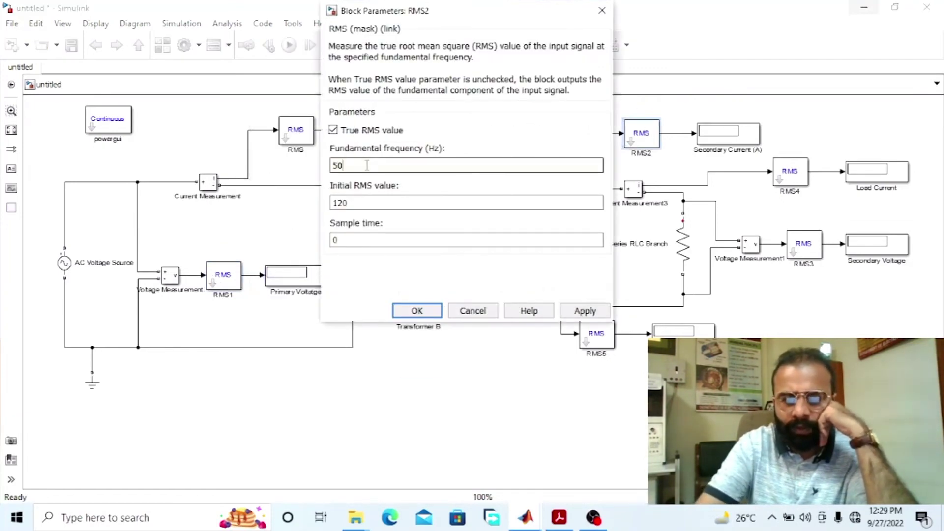
{"action": "key", "text": "Return"}
{"action": "left_click", "coordinate": [604, 342]}
{"action": "double_click", "coordinate": [603, 341]}
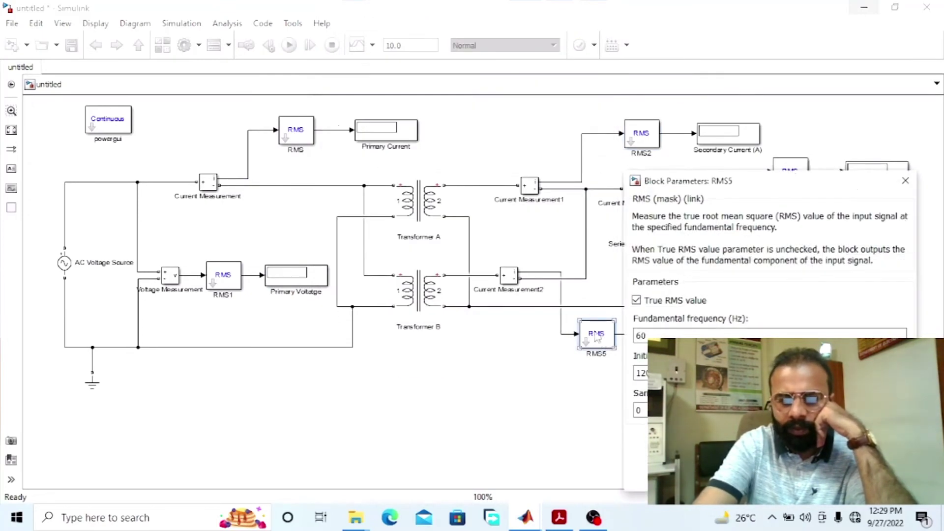
{"action": "double_click", "coordinate": [670, 333]}
{"action": "type", "text": "50"}
{"action": "key", "text": "Return"}
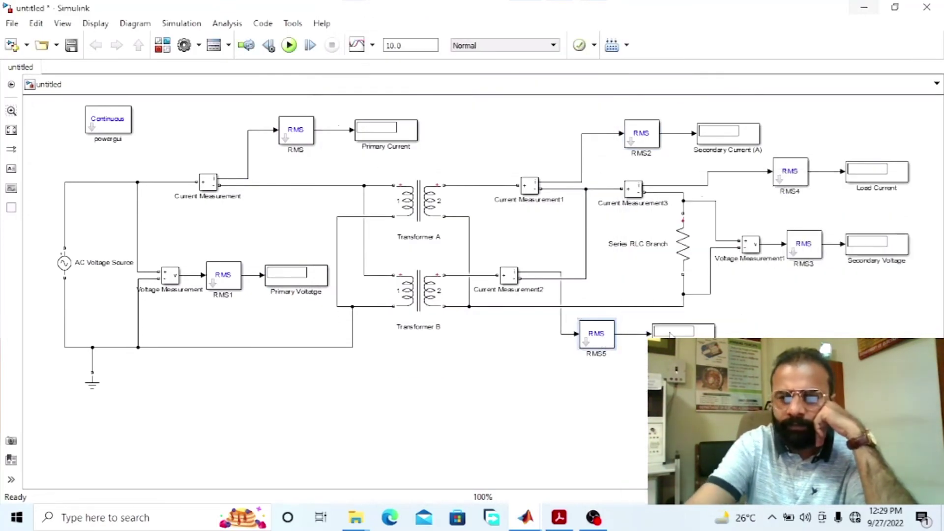
Set the fundamental frequency of the load current's RMS4 block to 50 Hz
{"action": "double_click", "coordinate": [790, 170]}
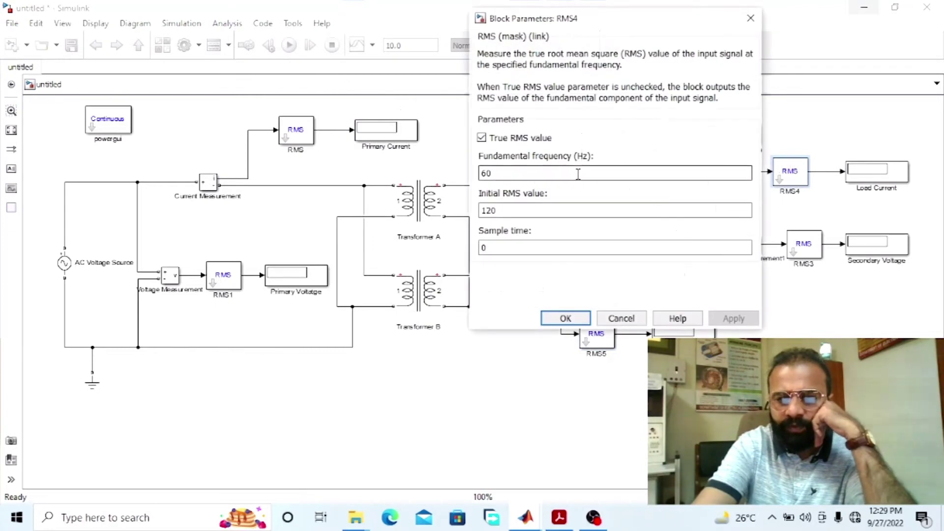
{"action": "double_click", "coordinate": [580, 173]}
{"action": "type", "text": "50"}
{"action": "key", "text": "Return"}
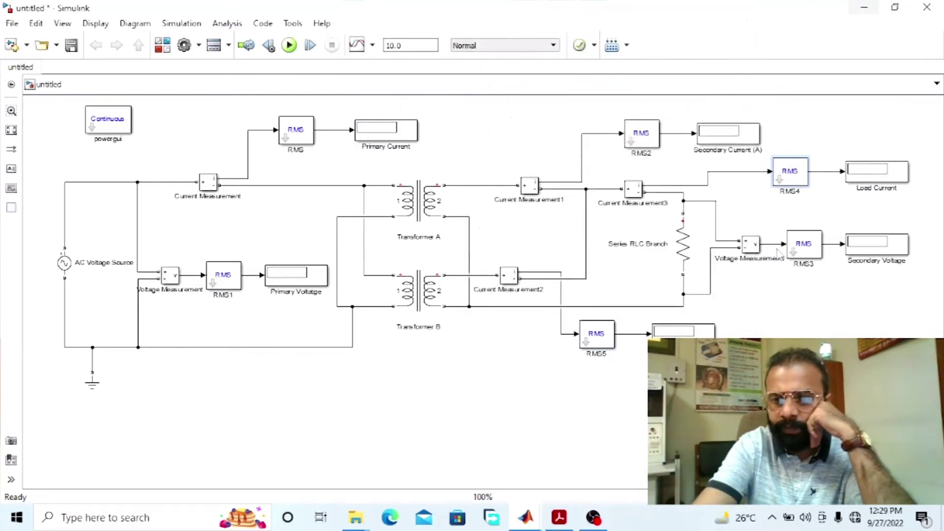
Open the fundamental frequency of the secondary voltage's RMS3 block for editing and accept its block parameters
{"action": "double_click", "coordinate": [802, 246]}
{"action": "double_click", "coordinate": [619, 246]}
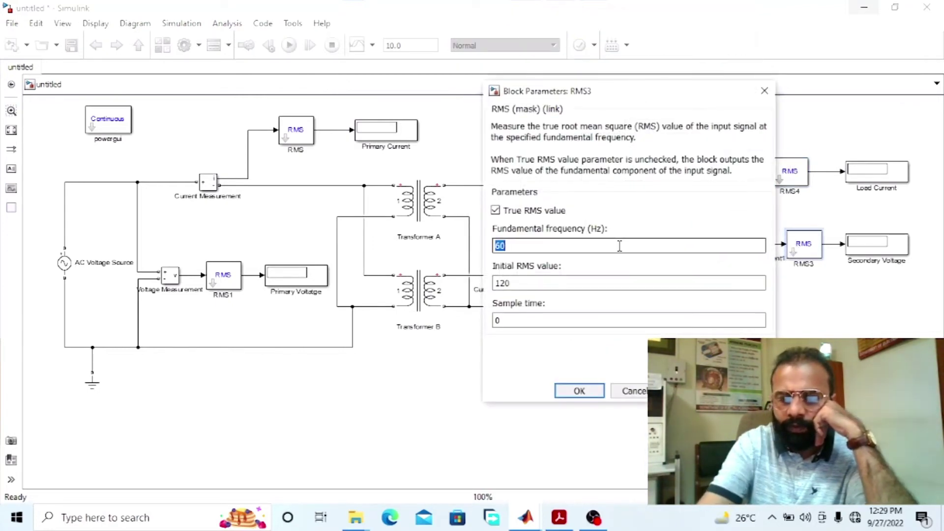
{"action": "key", "text": "Return"}
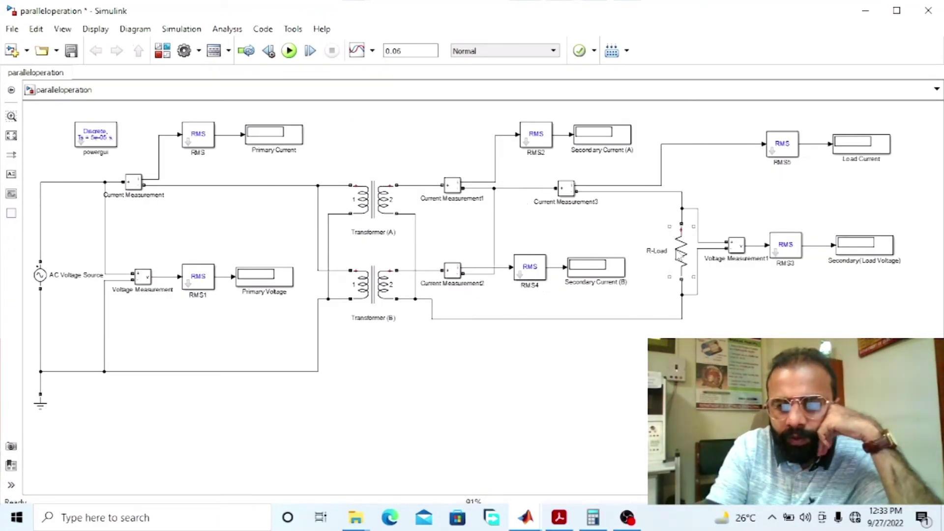
Review the R-Load block's parameters in the paralleloperation model and run the simulation
{"action": "double_click", "coordinate": [681, 251]}
{"action": "left_click", "coordinate": [450, 355]}
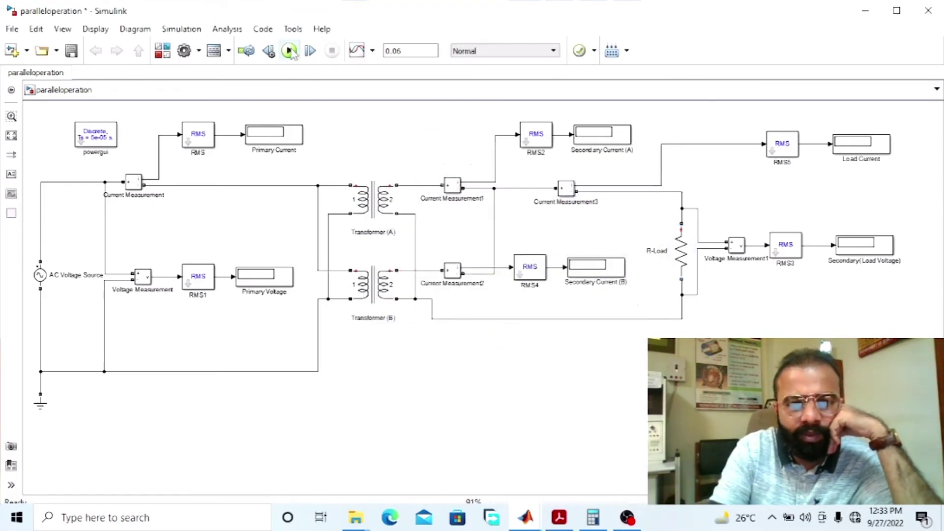
{"action": "left_click", "coordinate": [289, 50]}
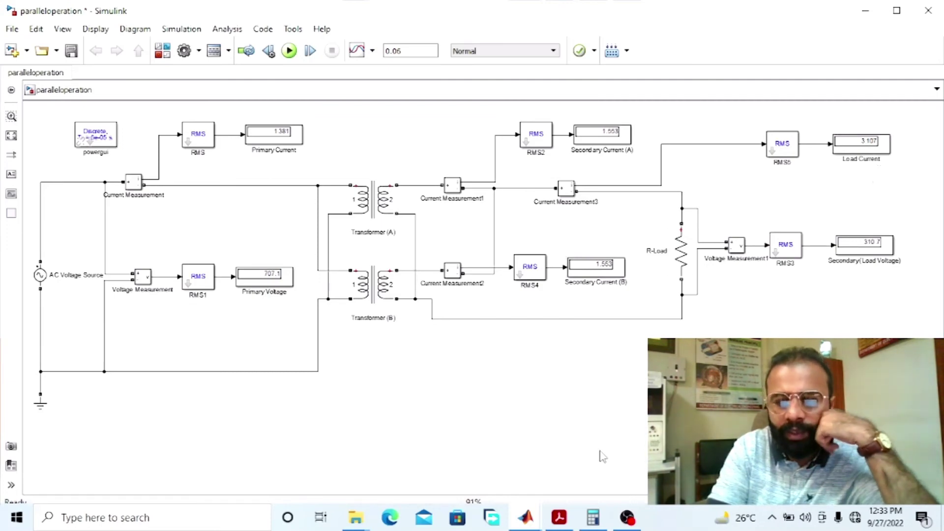
Switch to Calculator, add the two secondary currents as 1.553 + 1.553, clear the calculation and return to the model
{"action": "left_click", "coordinate": [593, 517]}
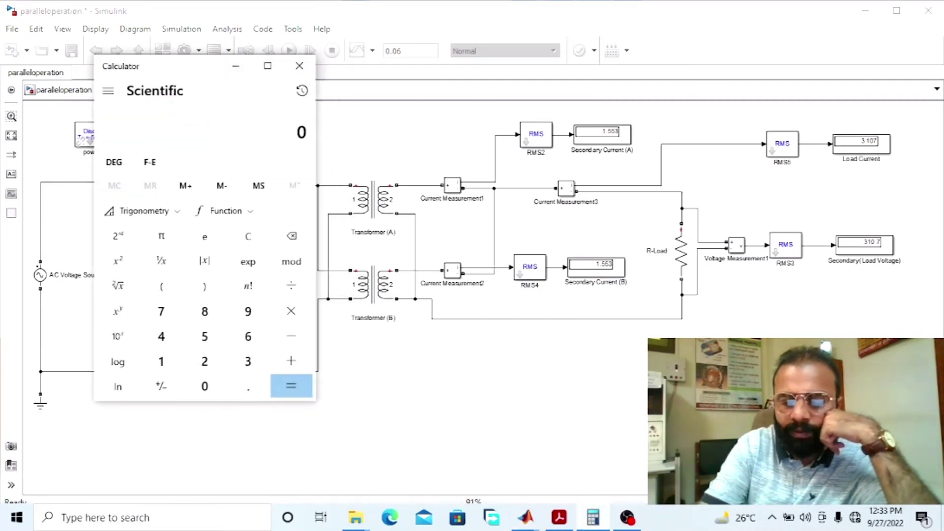
{"action": "type", "text": "1.55"}
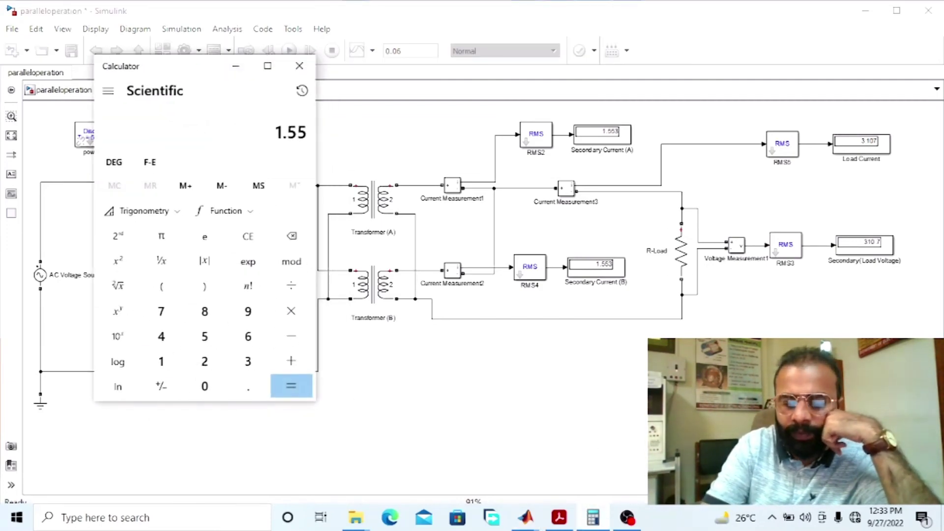
{"action": "type", "text": "3 + "}
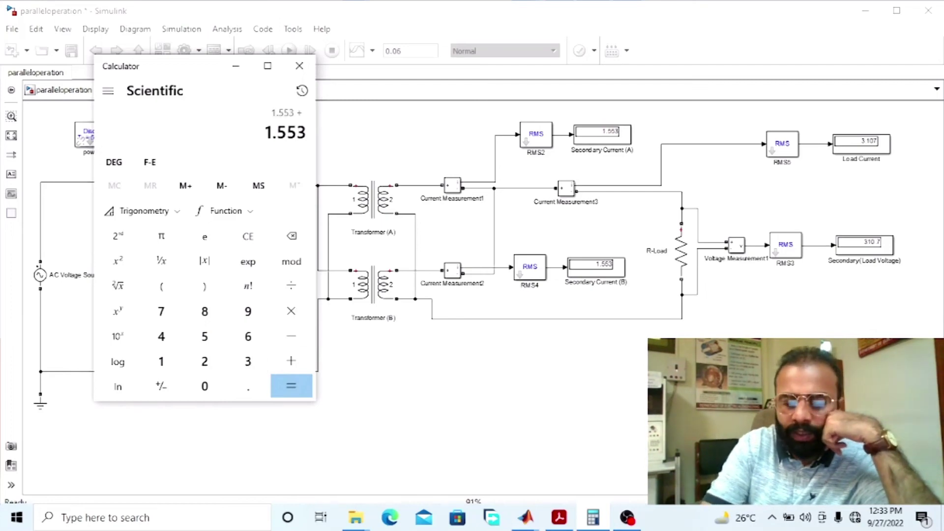
{"action": "type", "text": "1.55"}
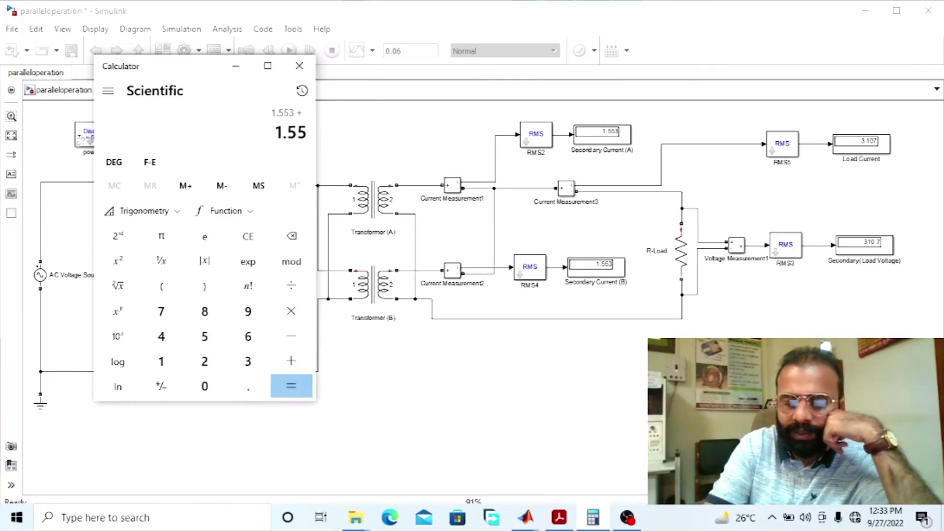
{"action": "type", "text": "3"}
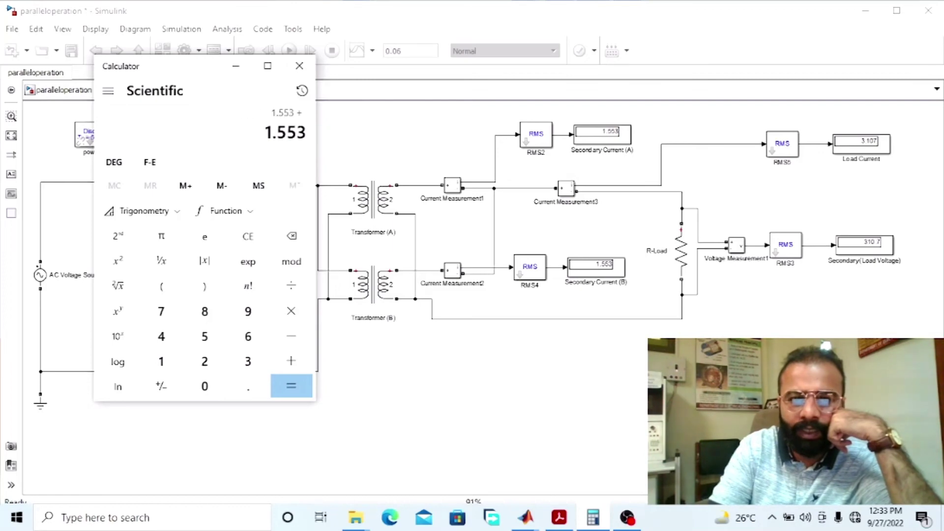
{"action": "key", "text": "Return"}
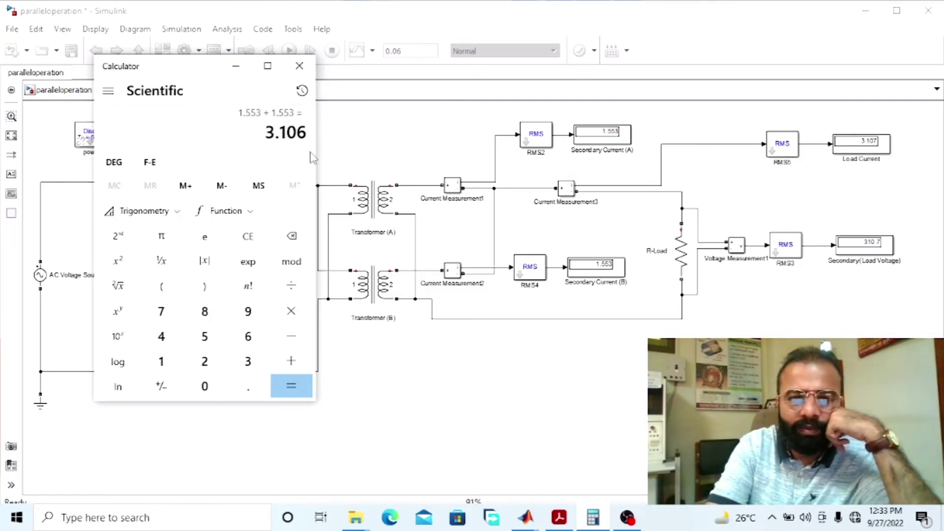
{"action": "left_click", "coordinate": [248, 237]}
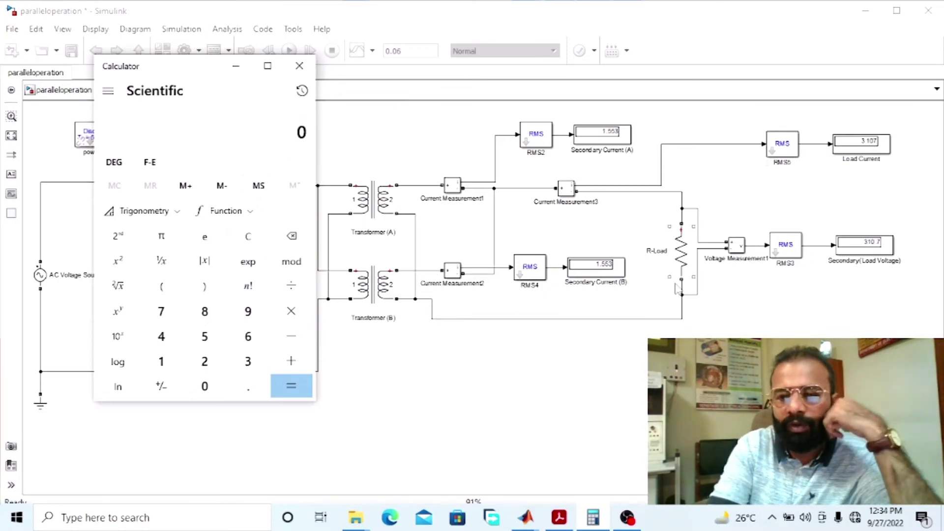
{"action": "left_click", "coordinate": [236, 66]}
Set the R-Load resistance to 150 ohms and run the simulation again
{"action": "double_click", "coordinate": [673, 260]}
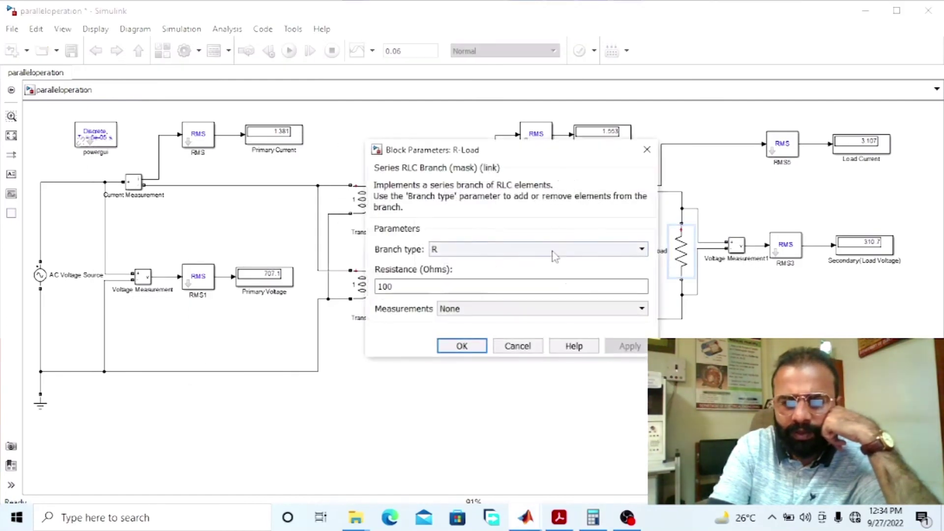
{"action": "double_click", "coordinate": [485, 286]}
{"action": "type", "text": "200"}
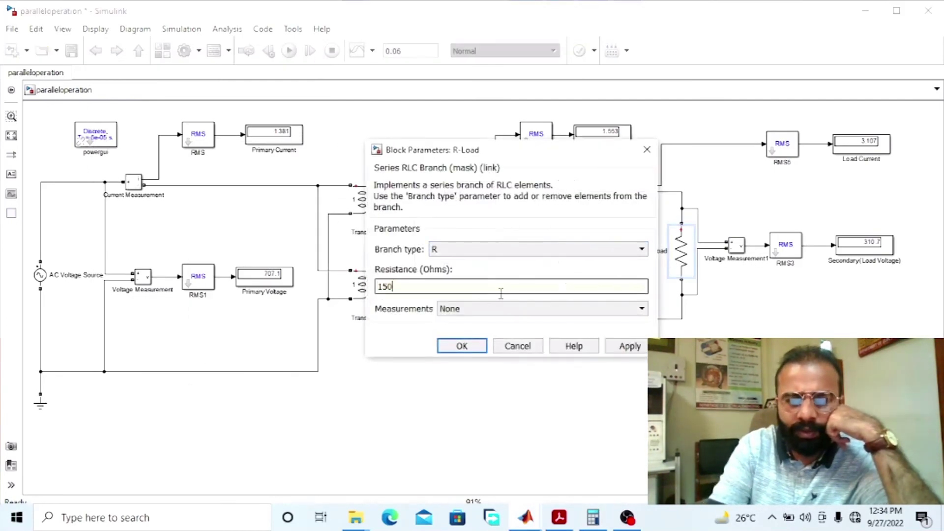
{"action": "key", "text": "Return"}
{"action": "left_click", "coordinate": [293, 51]}
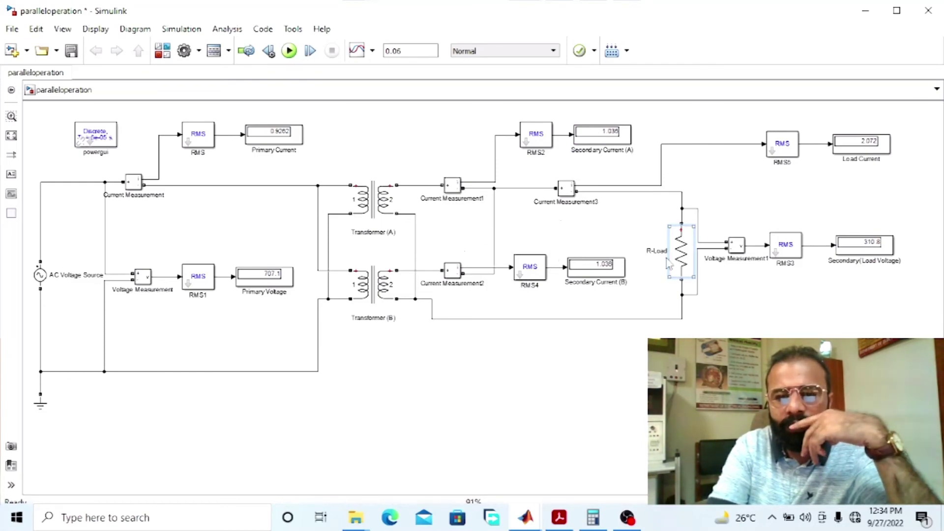
Switch to Calculator, add the two secondary currents as 1.036 + 1.036, and return to the model
{"action": "left_click", "coordinate": [593, 517]}
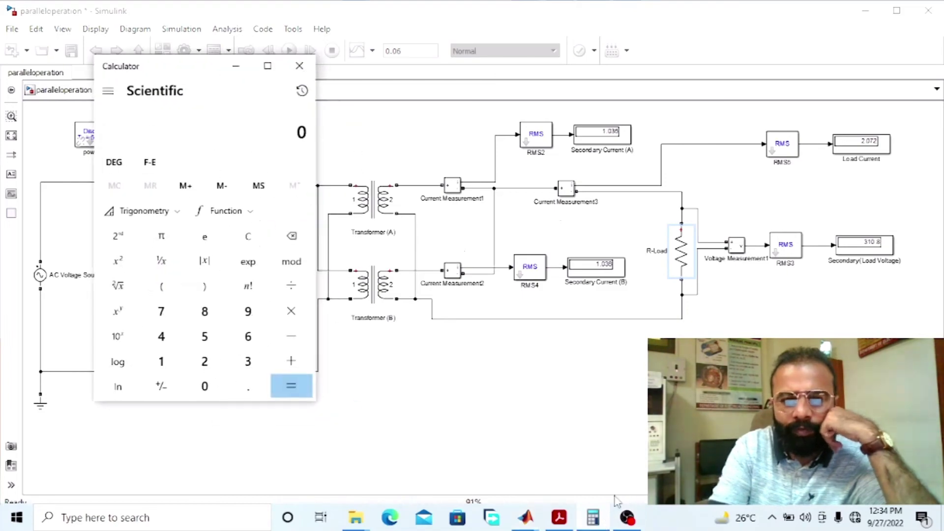
{"action": "type", "text": "1.036 "}
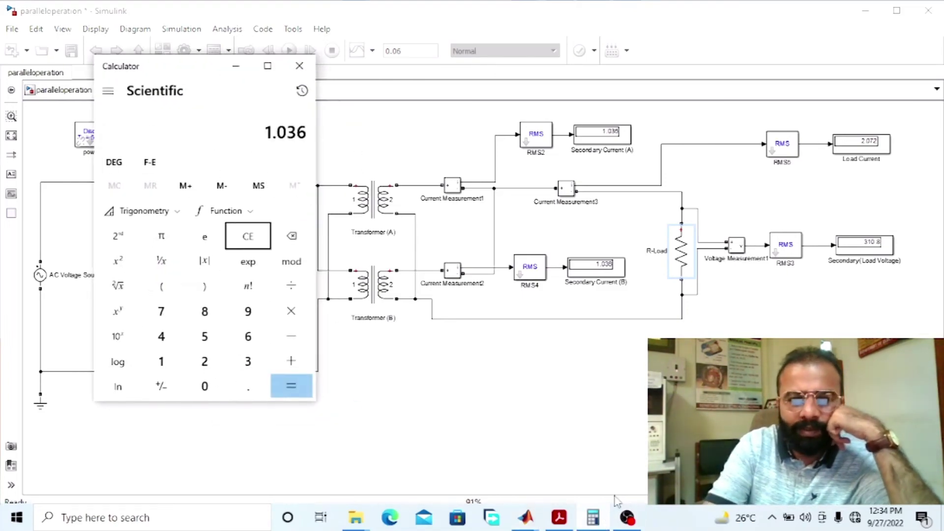
{"action": "type", "text": "+ "}
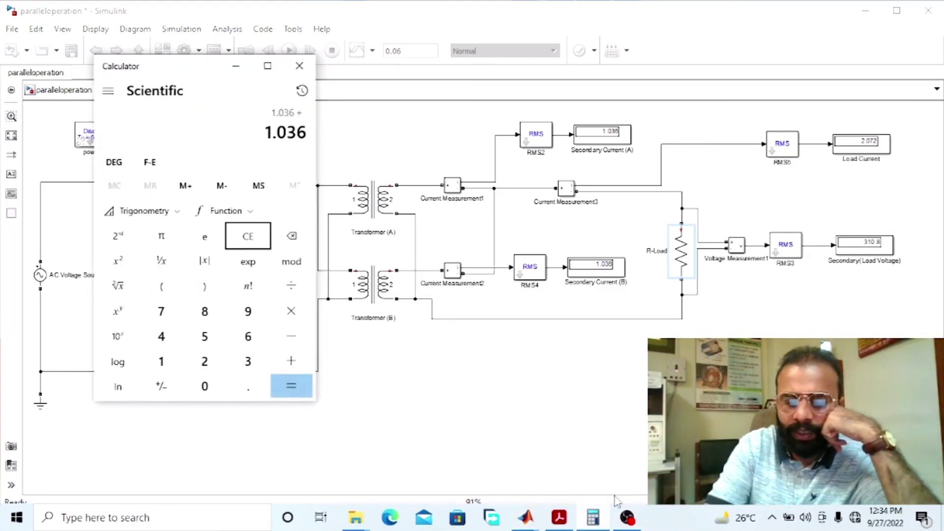
{"action": "type", "text": "1.036"}
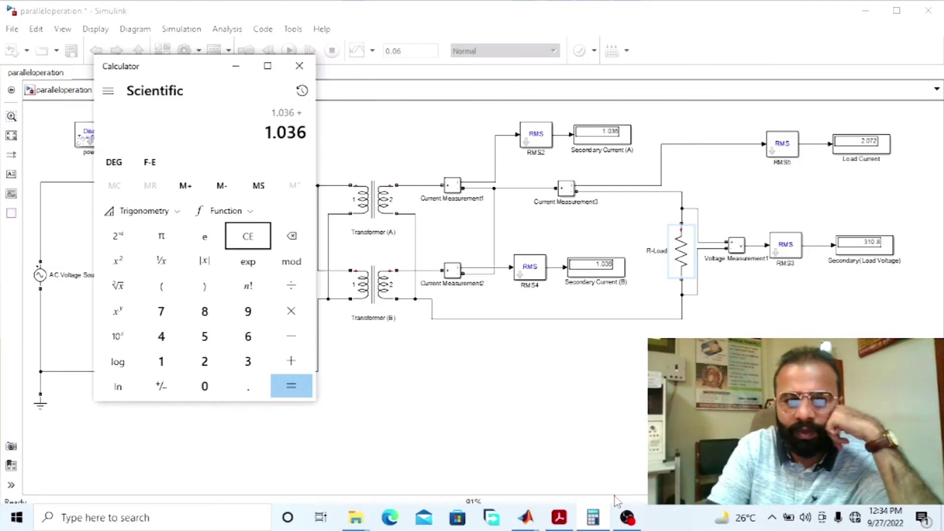
{"action": "key", "text": "Return"}
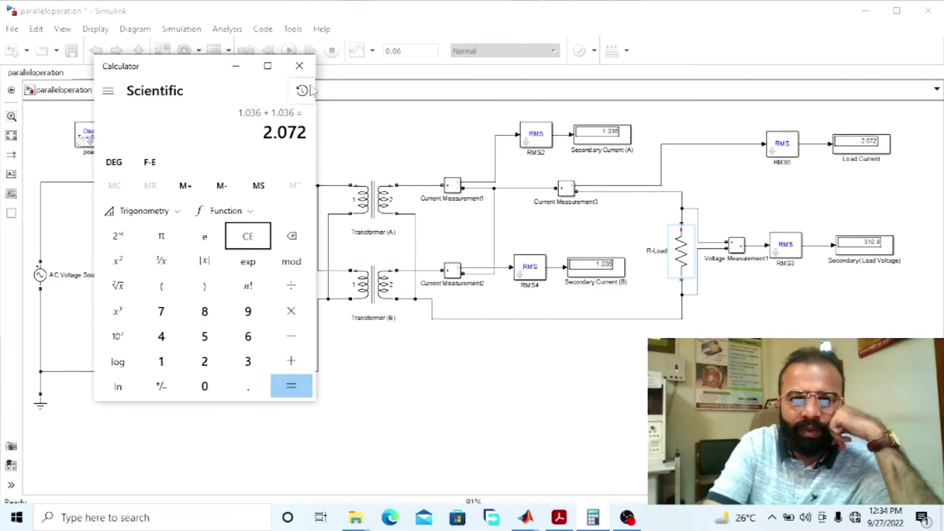
{"action": "left_click", "coordinate": [236, 66]}
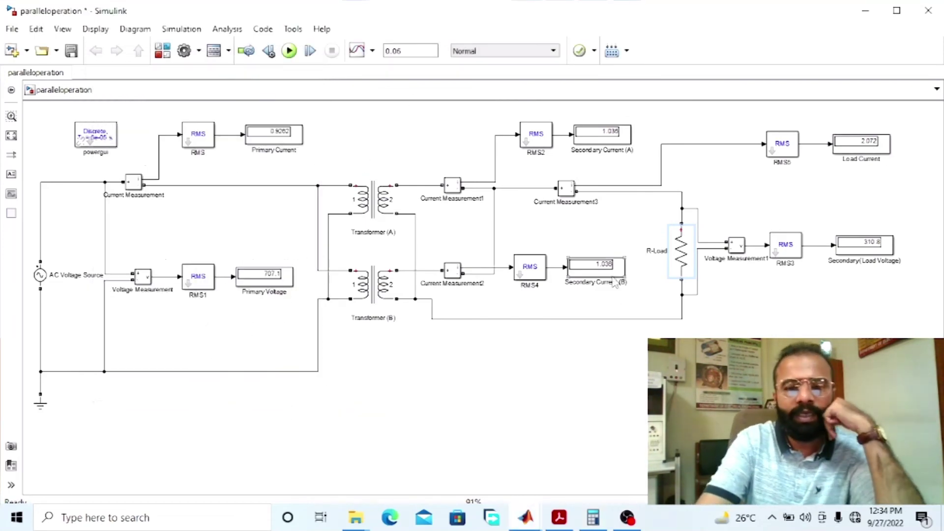